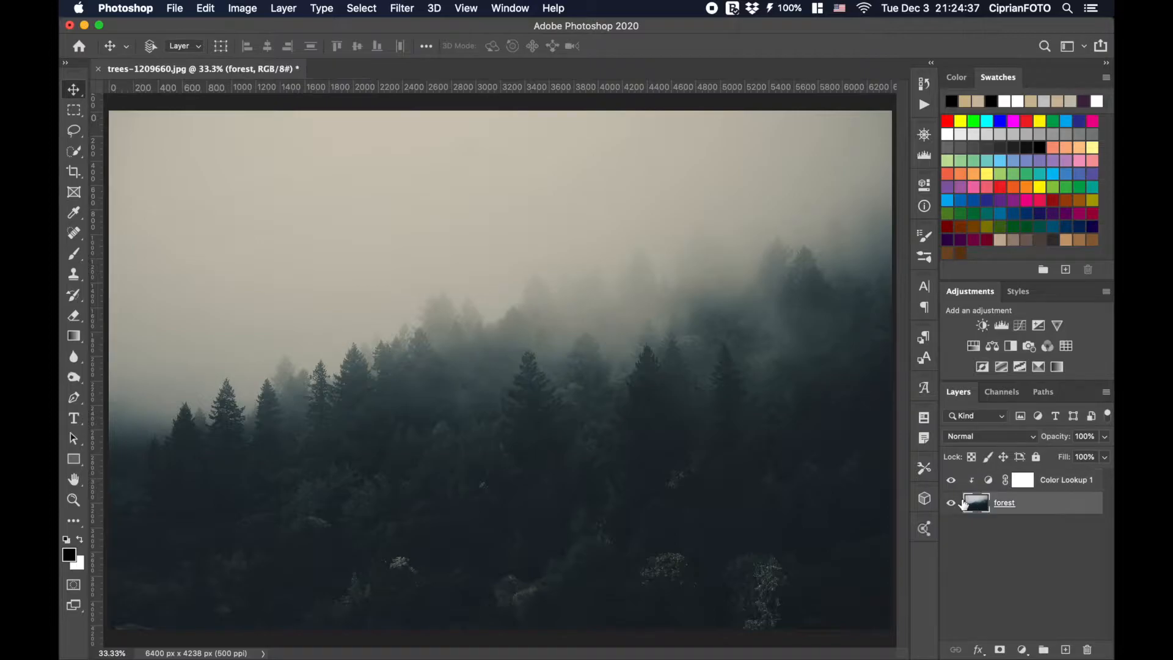
# Apply a Gaussian Blur with a 10-pixel radius to the forest layer
pyautogui.click(404, 9)
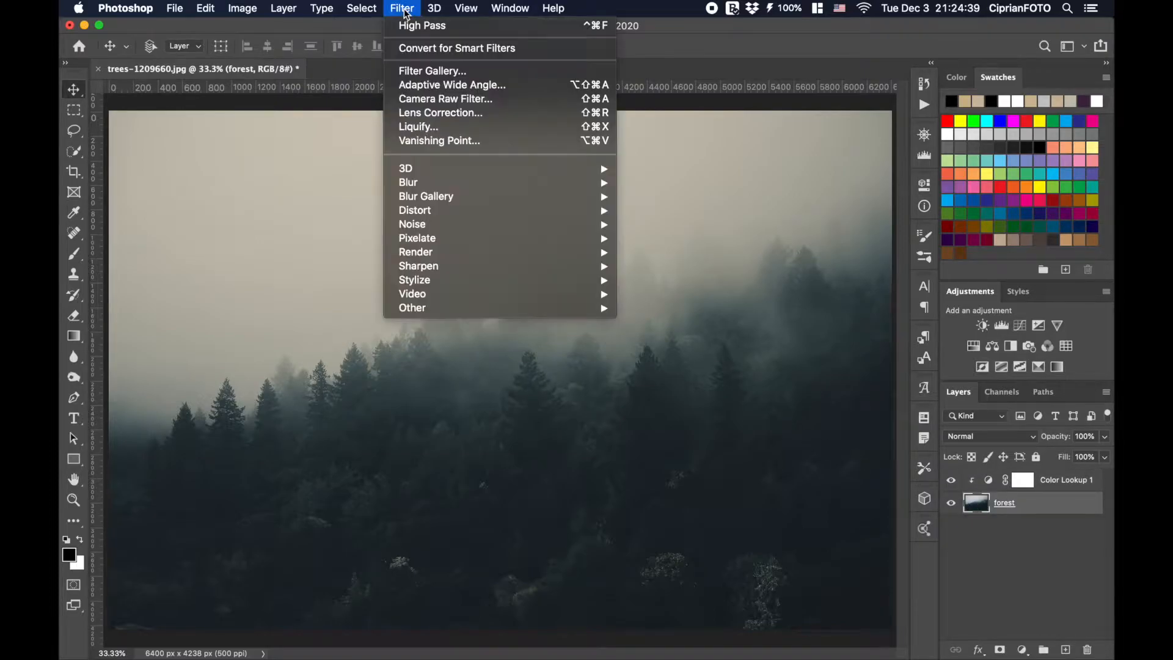
pyautogui.moveTo(433, 184)
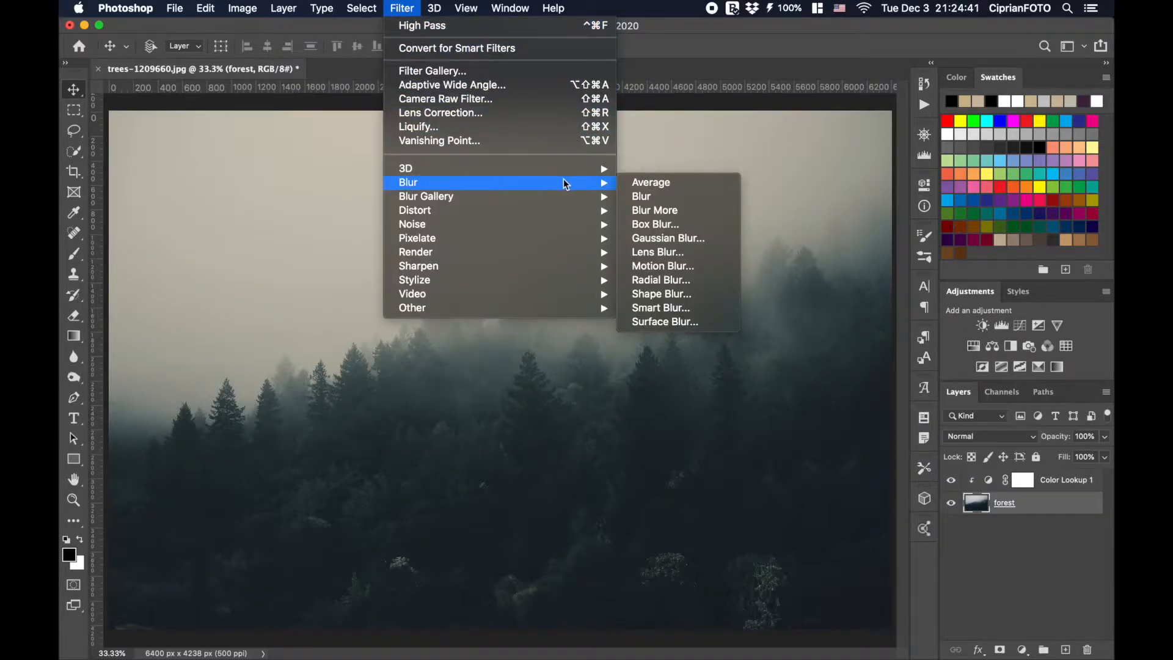
pyautogui.click(667, 238)
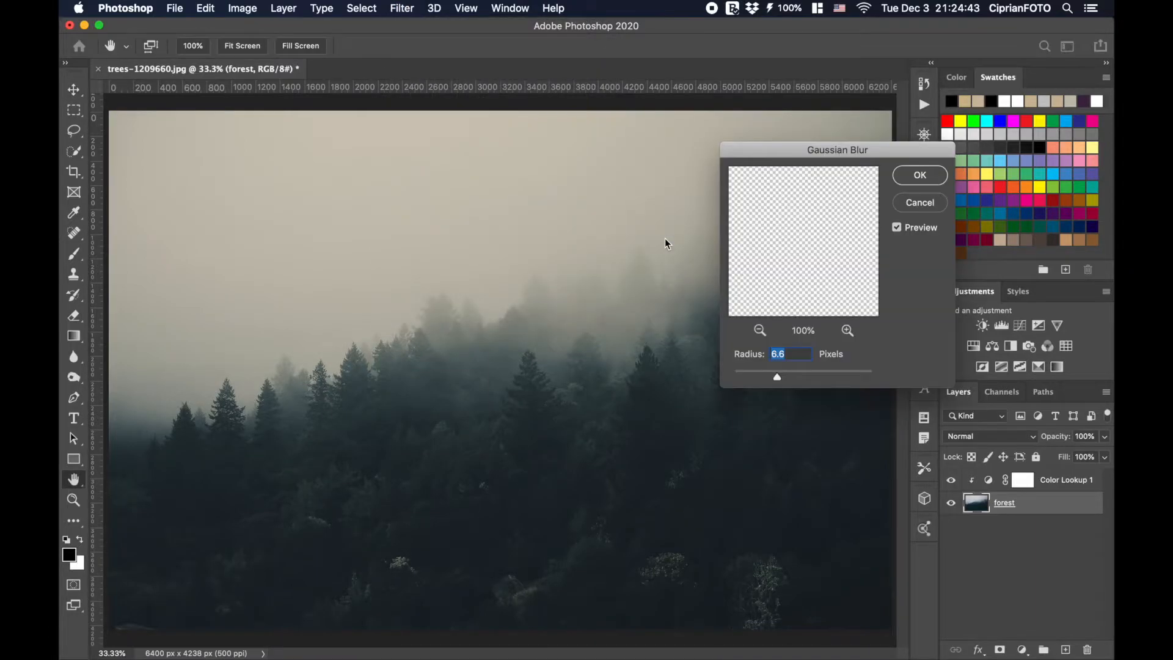
pyautogui.write('10')
pyautogui.press('Return')
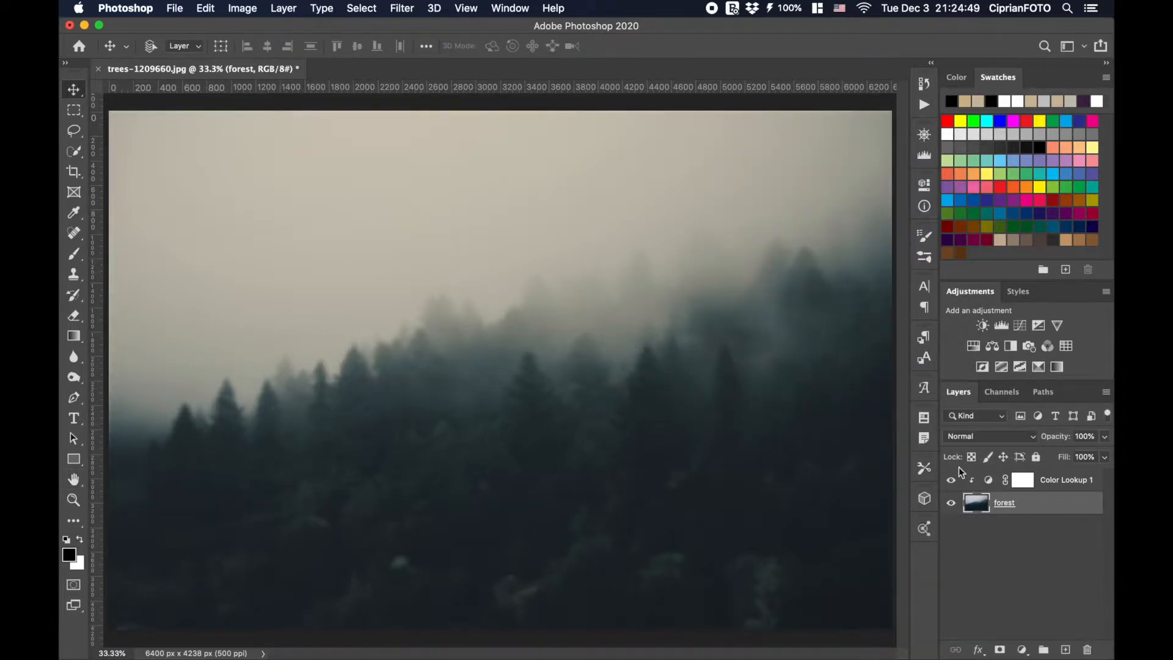
# Select the Color Lookup layer above the forest and open raven-3088374.png from the Skull's finder folder
pyautogui.click(989, 481)
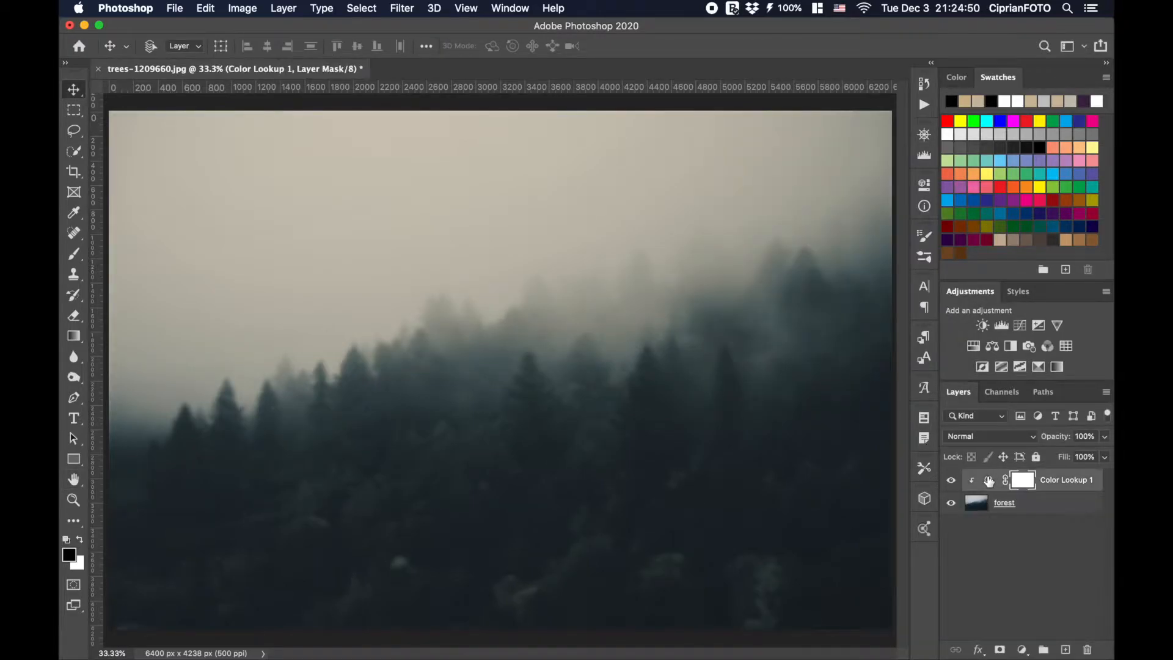
pyautogui.rightClick(471, 63)
pyautogui.click(508, 152)
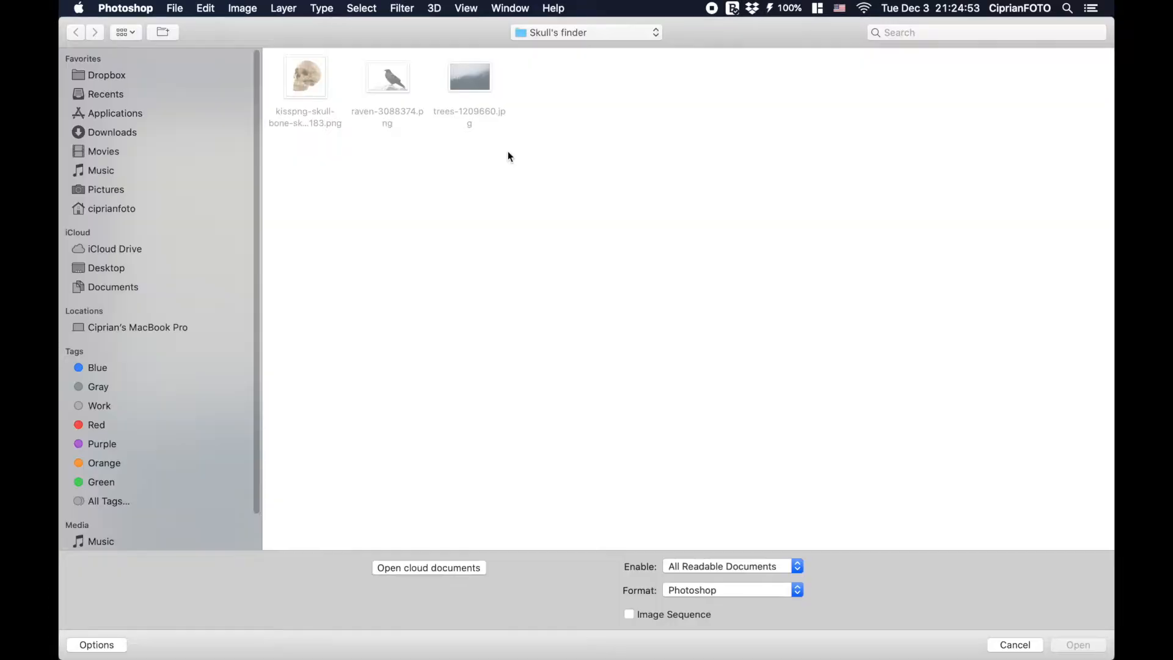
pyautogui.click(393, 78)
pyautogui.doubleClick(393, 78)
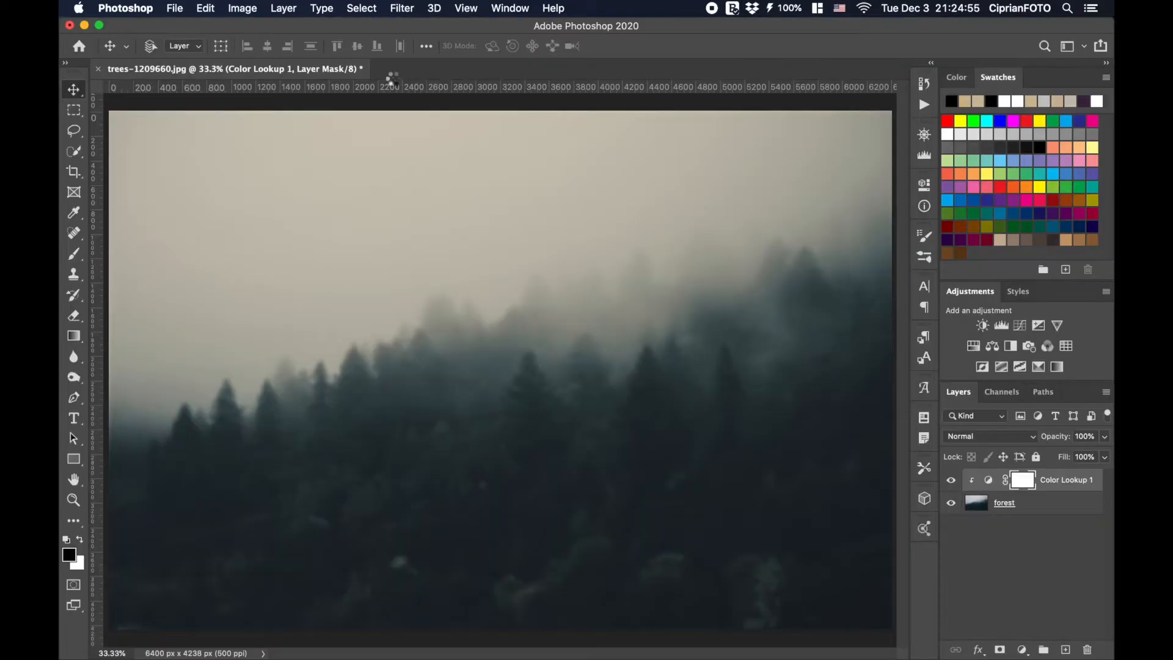
# Bring the raven on its rock into the forest document, place it at the lower right of the image, and name the layer "raven"
pyautogui.moveTo(548, 428); pyautogui.dragTo(331, 76)
pyautogui.moveTo(512, 403); pyautogui.dragTo(651, 465)
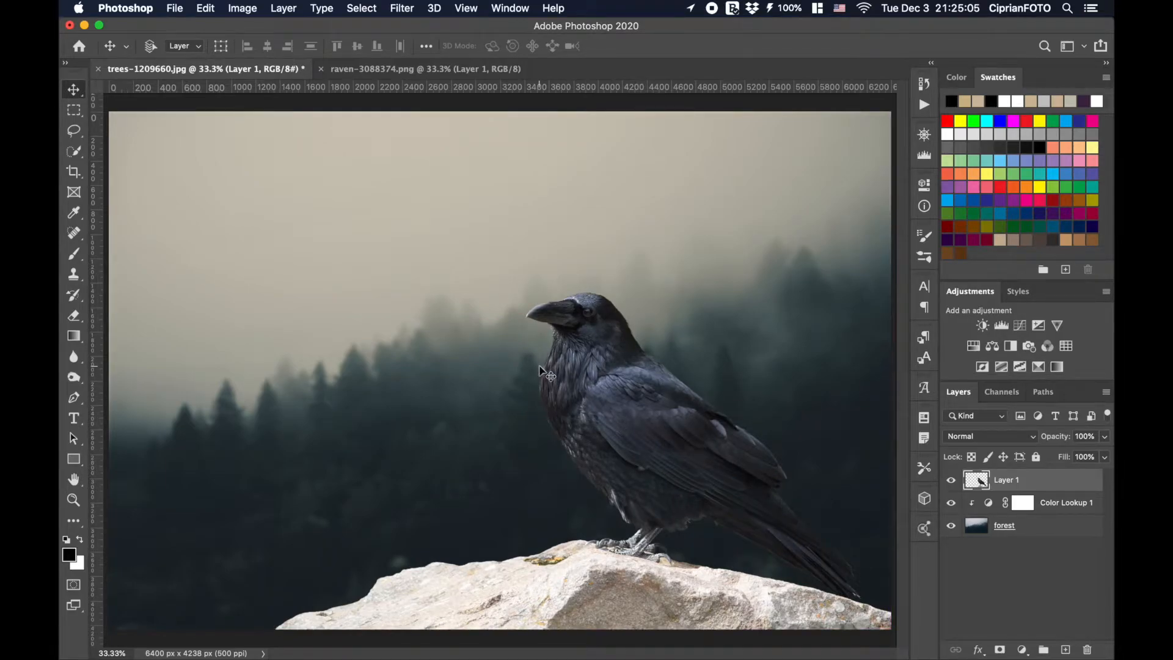
pyautogui.write('raven')
pyautogui.press('Return')
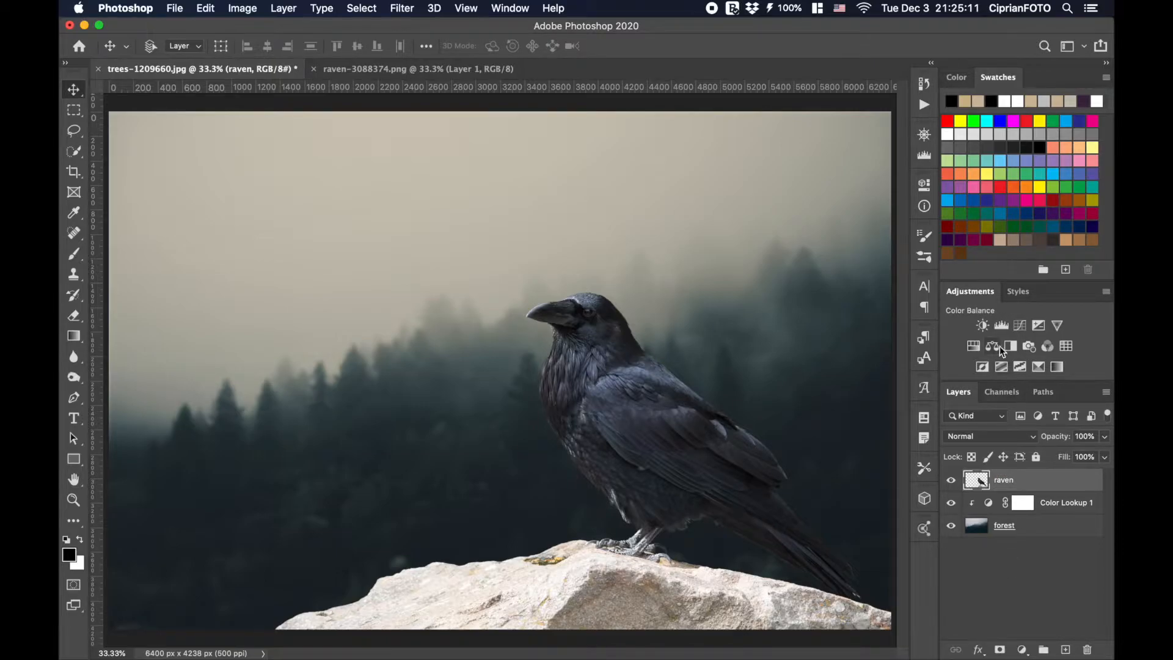
# Add a Brightness/Contrast adjustment clipped to the raven layer with Contrast 100 and Brightness -80
pyautogui.click(982, 325)
pyautogui.click(794, 429)
pyautogui.moveTo(806, 300); pyautogui.dragTo(886, 298)
pyautogui.click(879, 254)
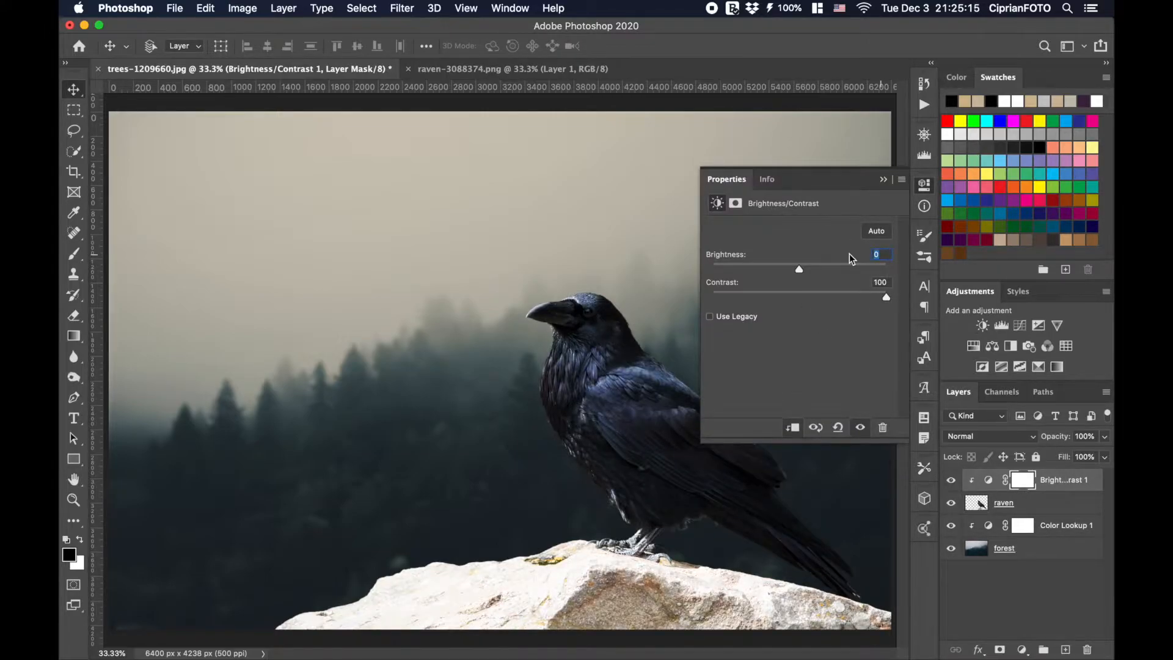
pyautogui.write('-80')
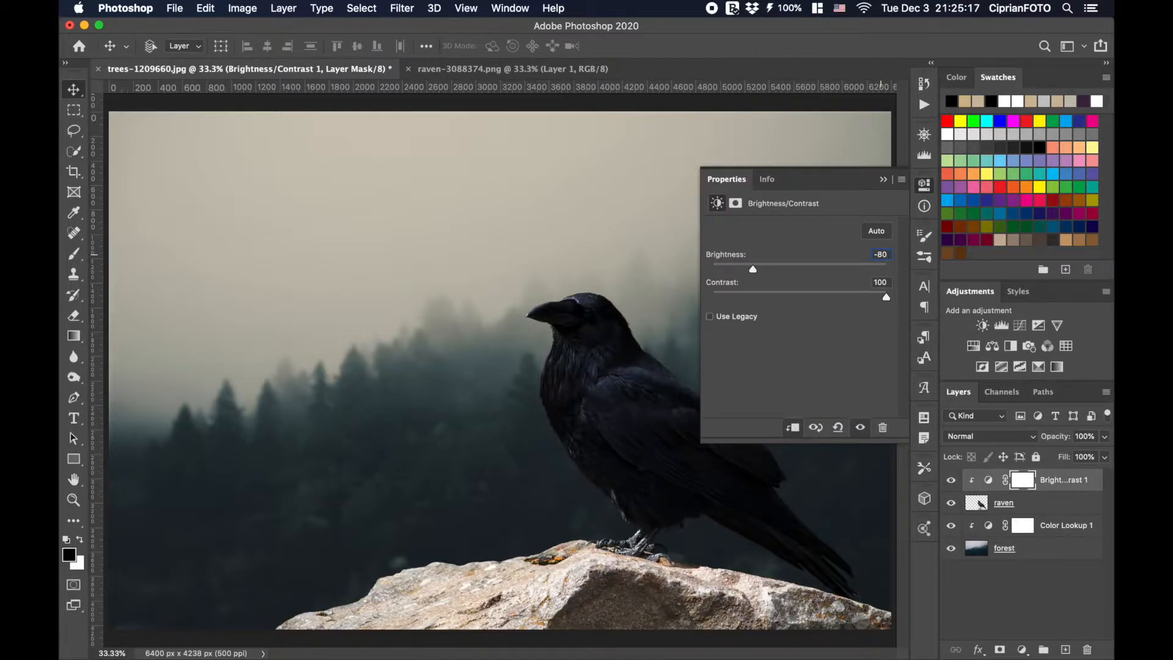
pyautogui.click(885, 180)
# Add a Color Lookup adjustment directly above the raven layer using the FuturisticBleak.3DL LUT
pyautogui.click(982, 508)
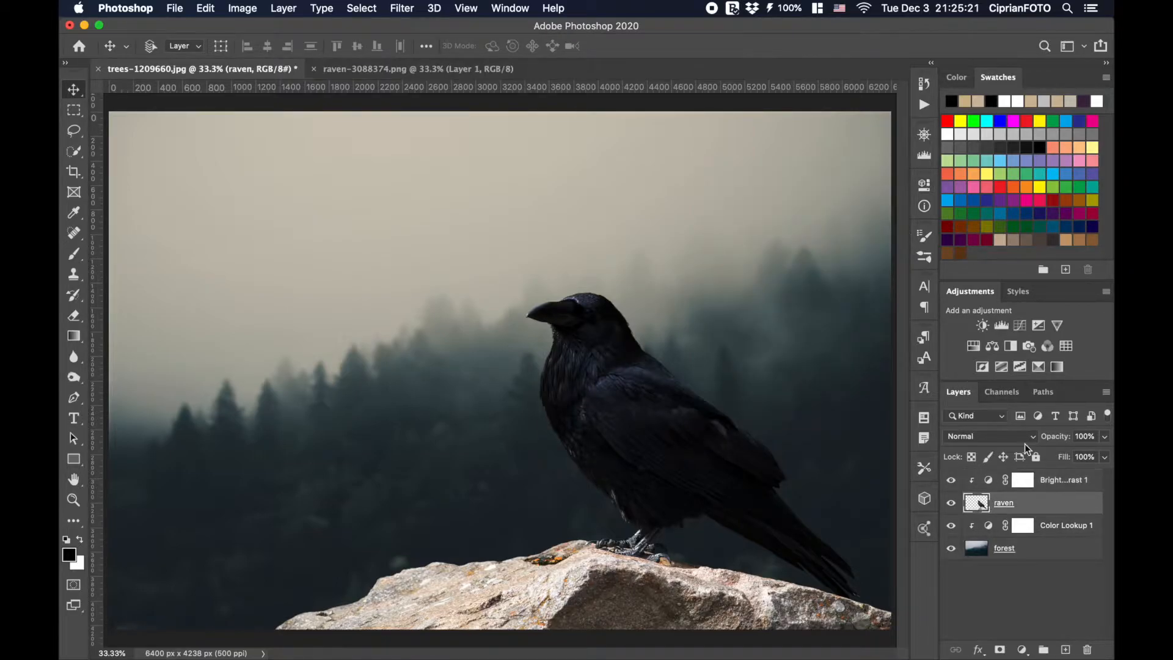
pyautogui.click(1067, 345)
pyautogui.click(818, 228)
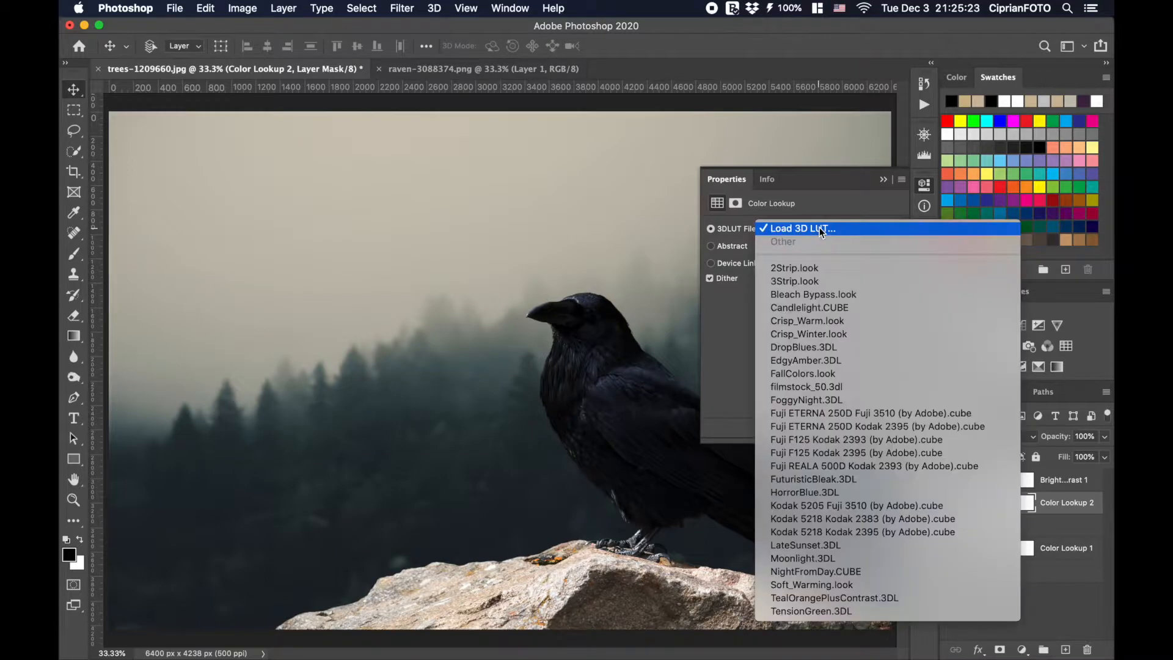
pyautogui.click(811, 478)
pyautogui.click(885, 180)
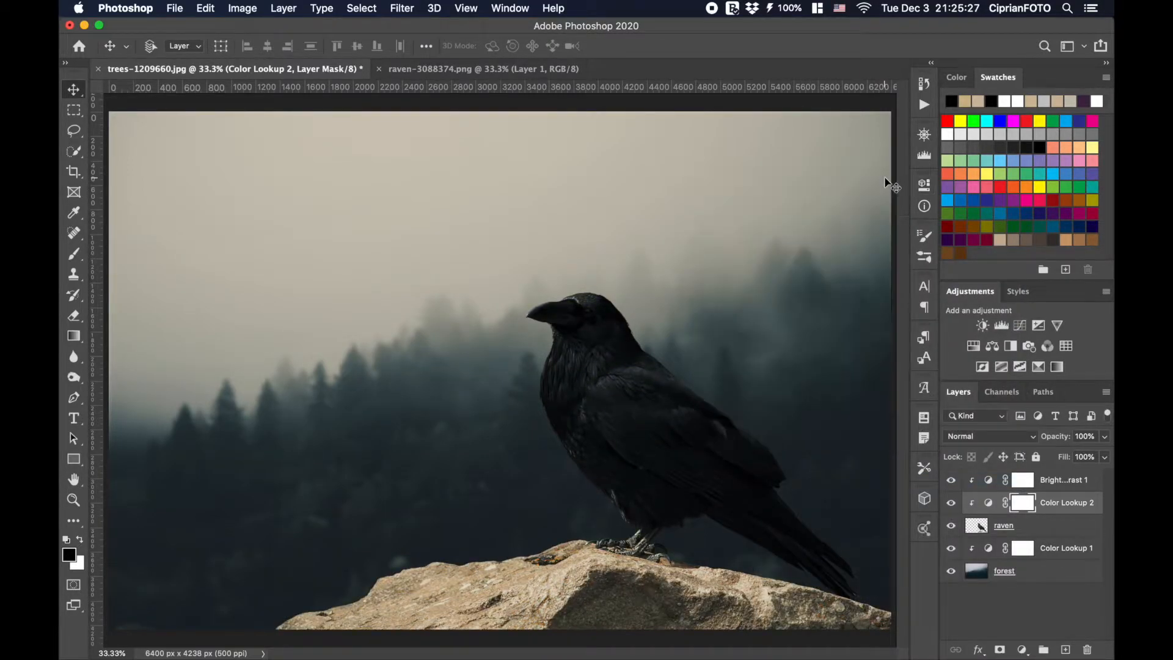
# Paint black over the raven's head and body on the Brightness/Contrast mask with the Brush at 50% opacity
pyautogui.click(1009, 479)
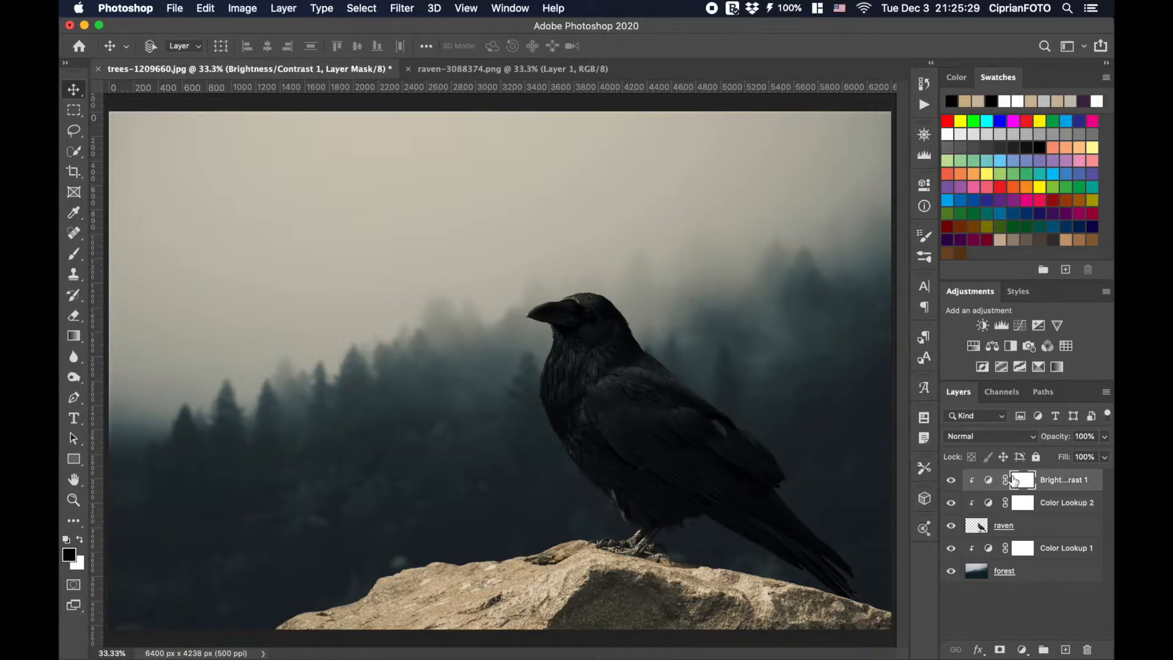
pyautogui.click(73, 255)
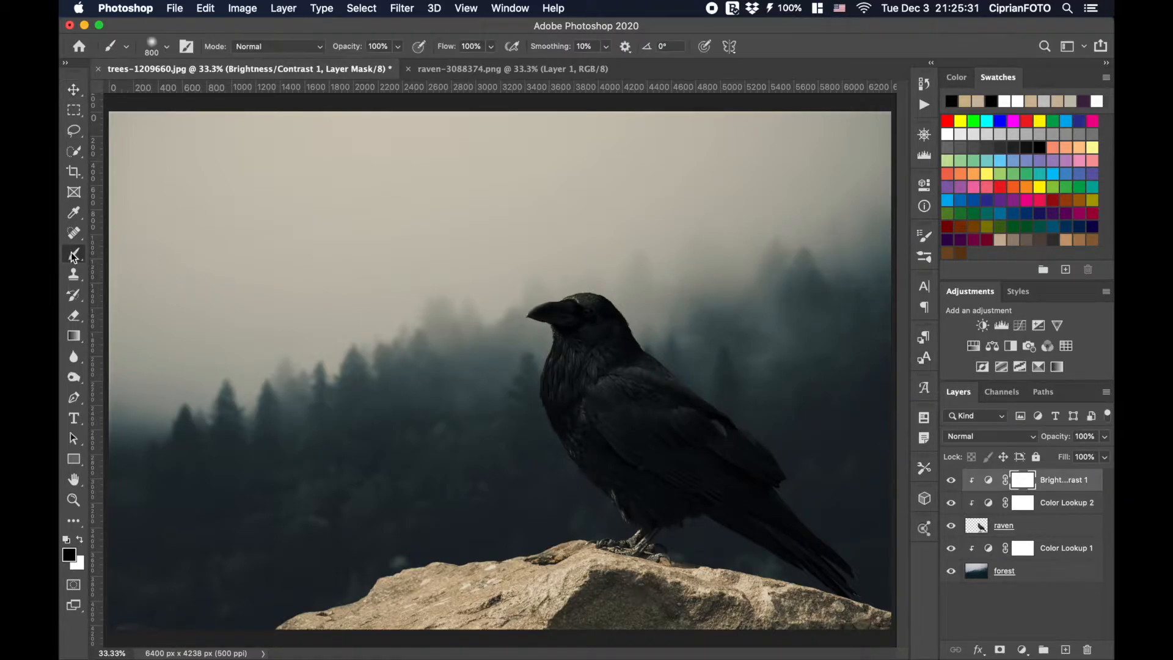
pyautogui.click(379, 46)
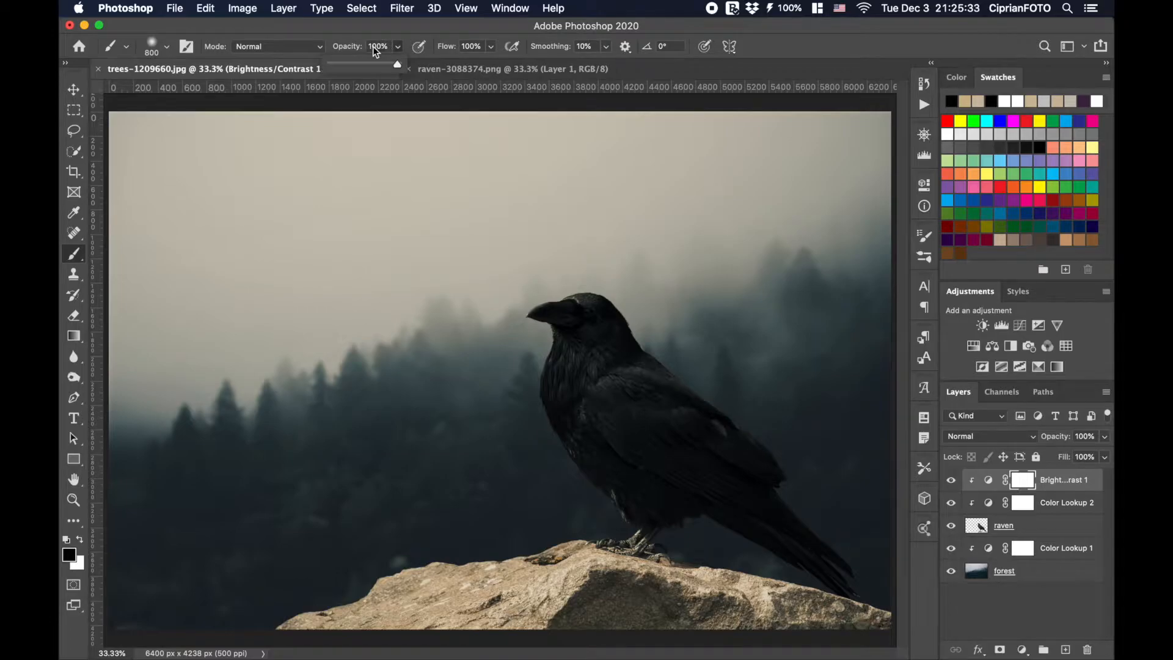
pyautogui.click(368, 46)
pyautogui.write('50')
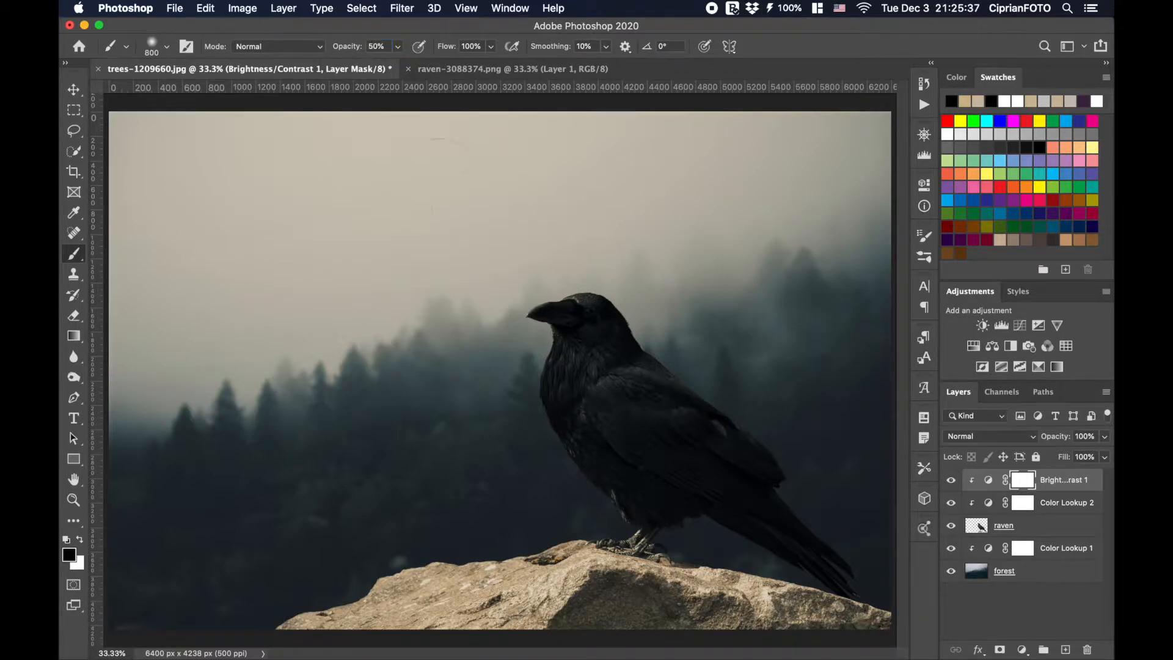
pyautogui.moveTo(512, 264)
pyautogui.mouseDown()
pyautogui.moveTo(597, 320)
pyautogui.moveTo(581, 336)
pyautogui.moveTo(781, 461)
pyautogui.moveTo(733, 430)
pyautogui.moveTo(859, 528)
pyautogui.mouseUp()
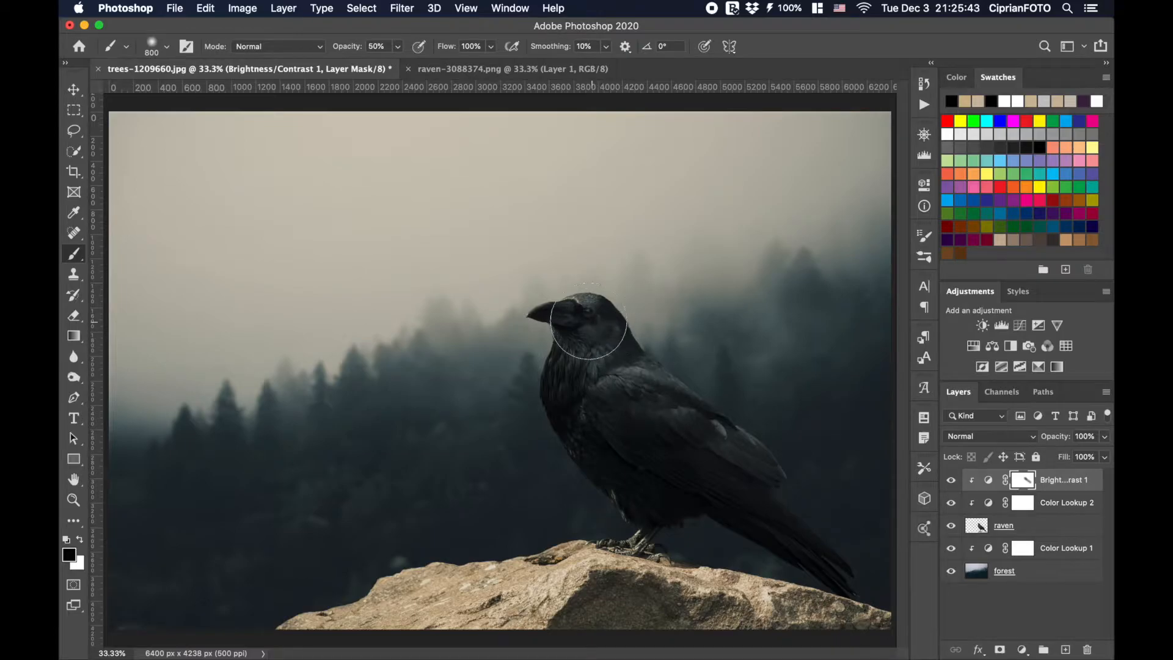
pyautogui.moveTo(601, 350)
pyautogui.mouseDown()
pyautogui.moveTo(709, 454)
pyautogui.moveTo(861, 531)
pyautogui.mouseUp()
# Paint black along the raven from beak to tail on the Color Lookup 2 mask at 50% brush opacity
pyautogui.click(1022, 502)
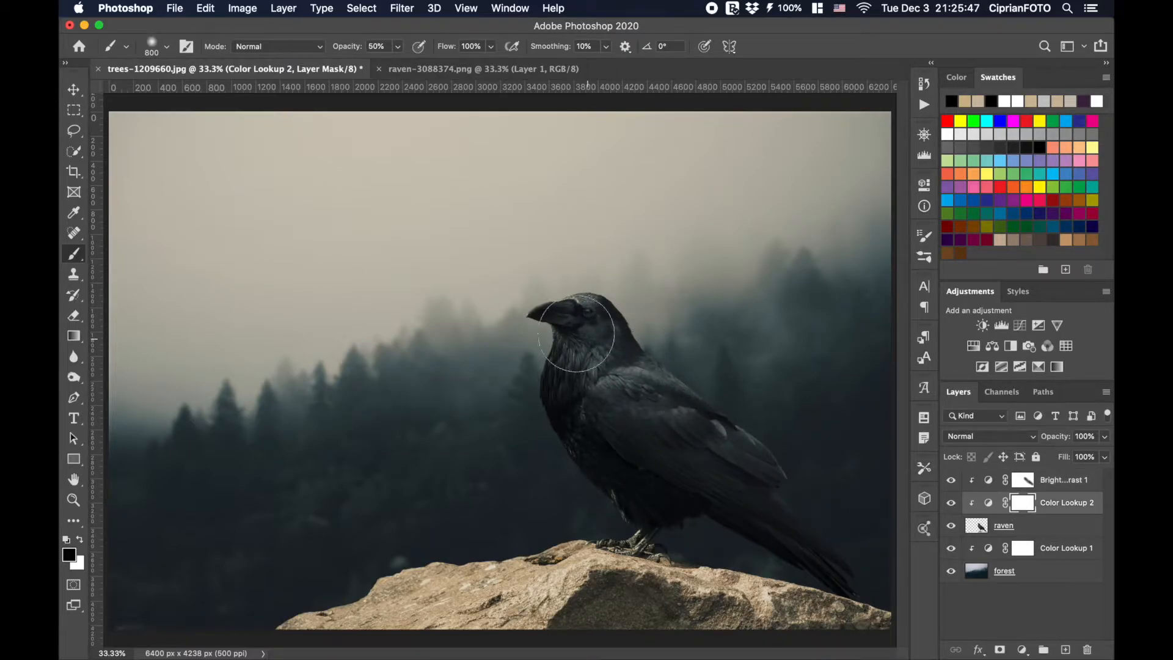
pyautogui.moveTo(559, 305); pyautogui.dragTo(842, 549)
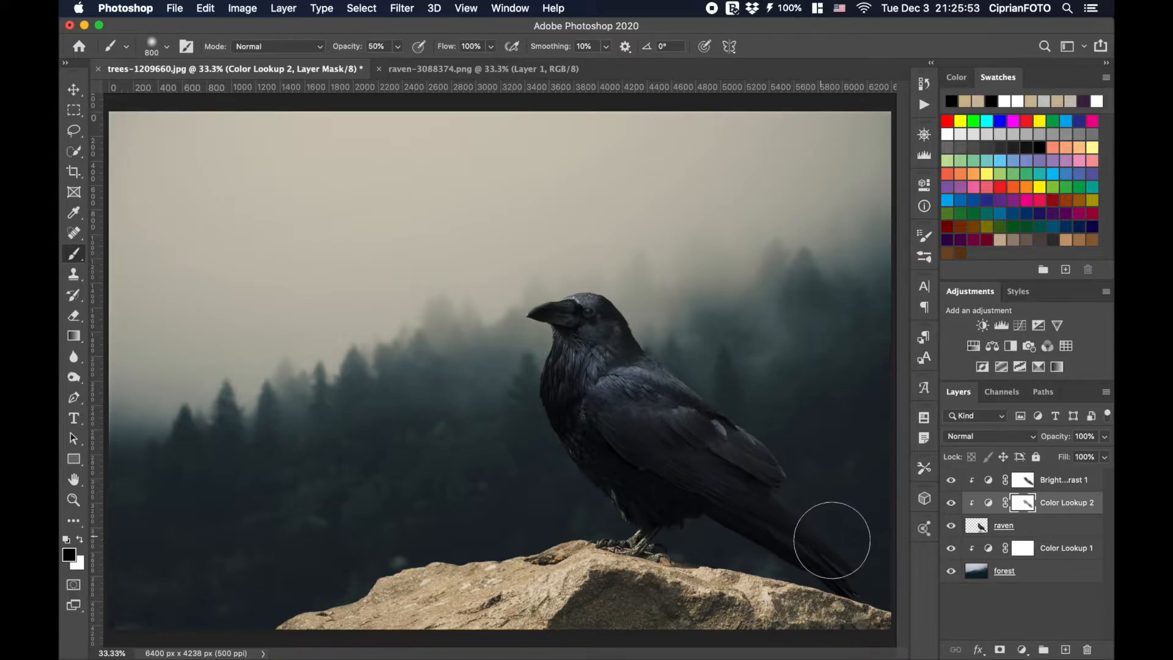
# Refine the Brightness/Contrast mask over the raven's head, chest and back, lowering the brush opacity to 30% for the body and tail
pyautogui.click(1023, 480)
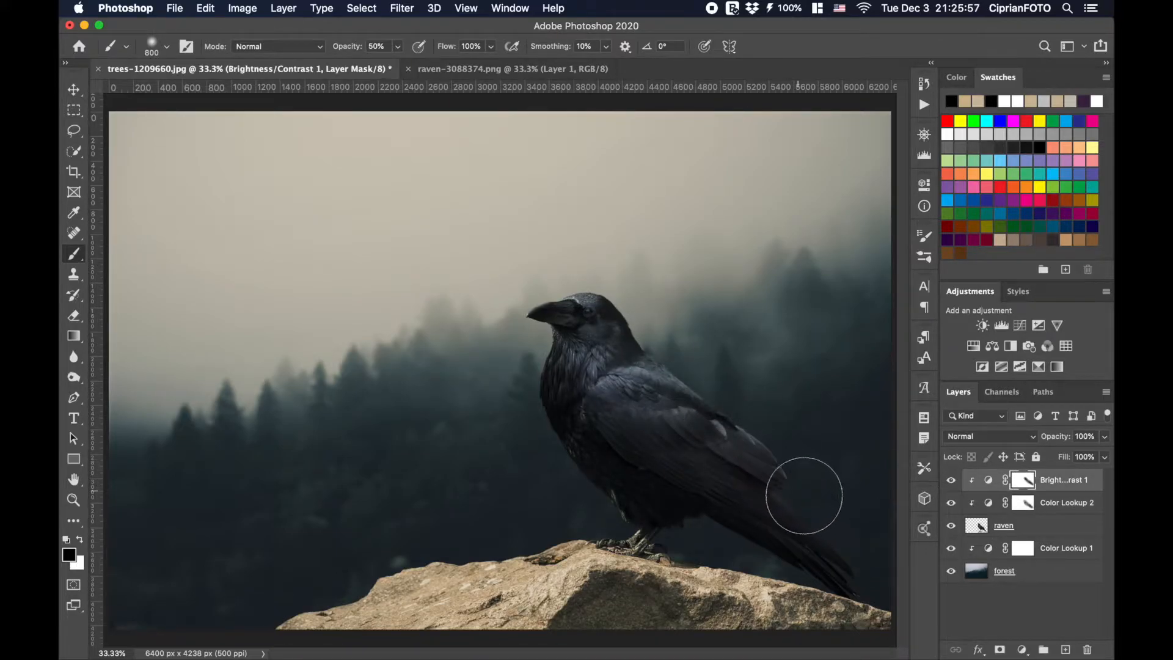
pyautogui.moveTo(569, 314)
pyautogui.mouseDown()
pyautogui.moveTo(572, 345)
pyautogui.moveTo(597, 371)
pyautogui.mouseUp()
pyautogui.press('3')
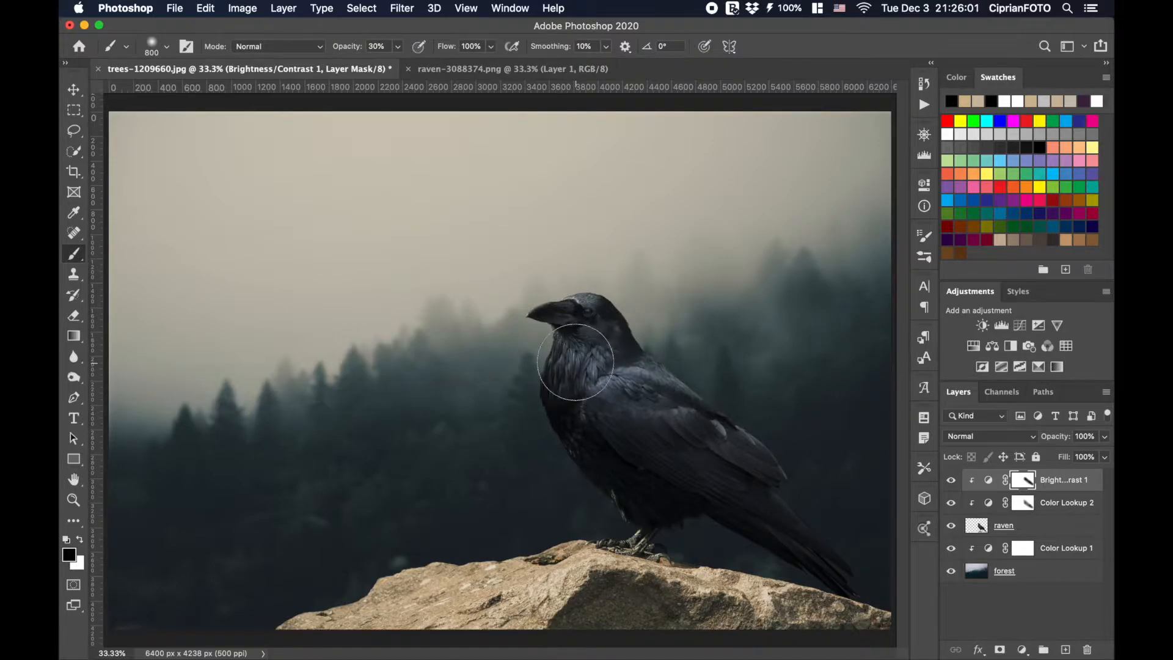
pyautogui.moveTo(625, 418)
pyautogui.mouseDown()
pyautogui.moveTo(785, 502)
pyautogui.moveTo(858, 567)
pyautogui.mouseUp()
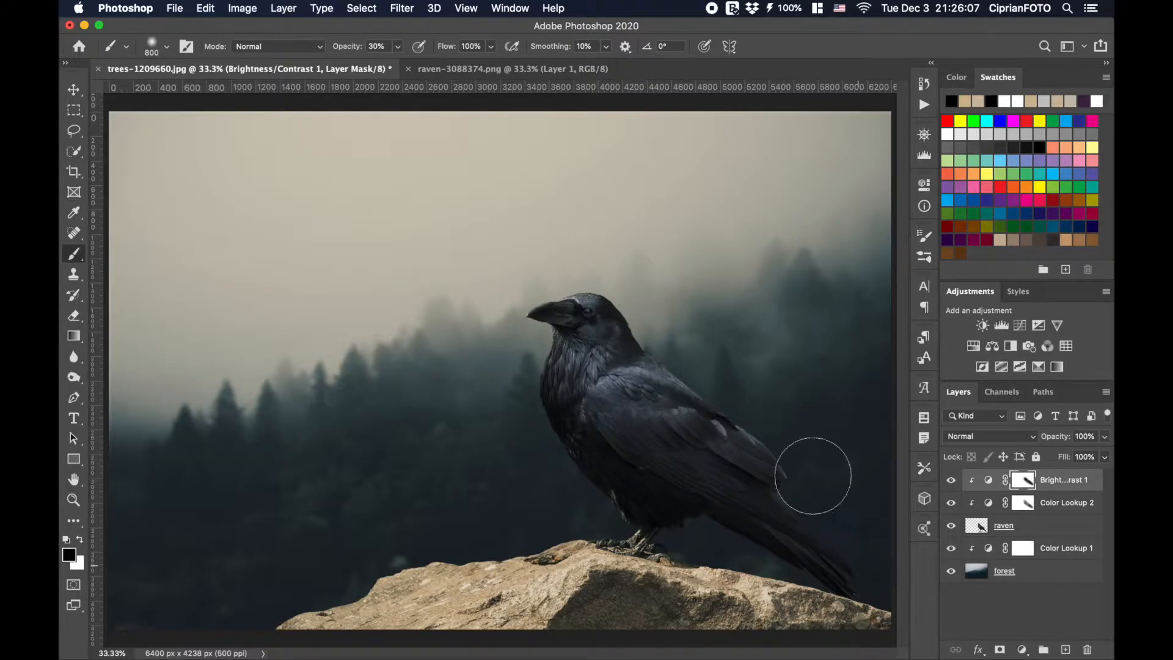
# Switch to the Move tool, target the Brightness/Contrast adjustment, and close the raven source document
pyautogui.press('v')
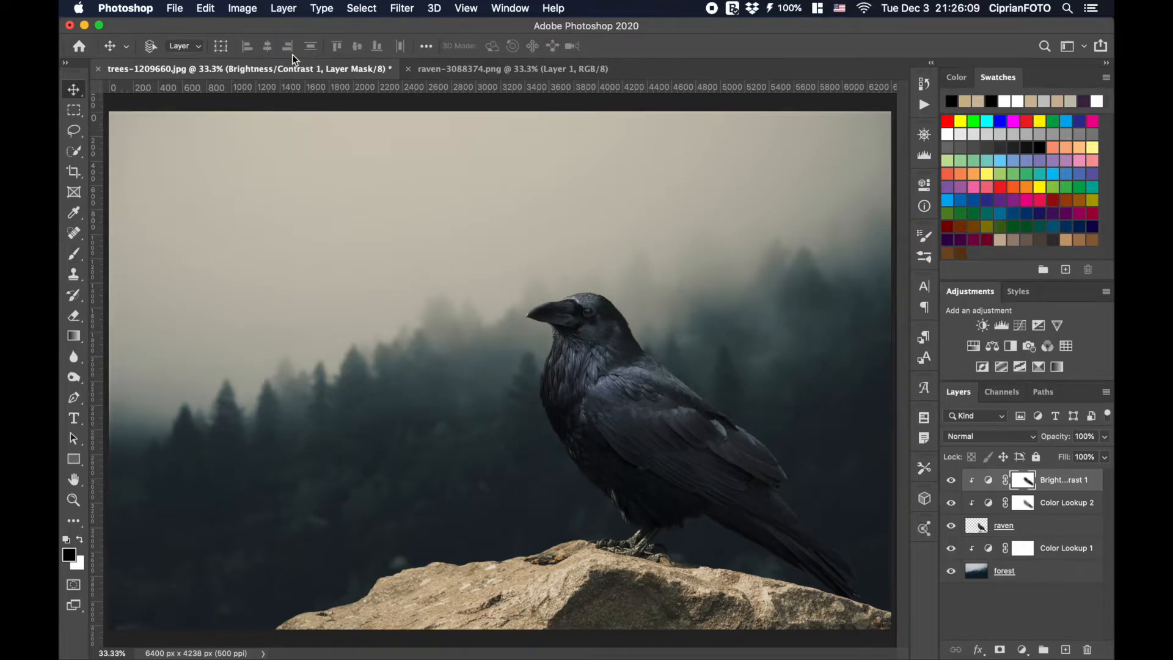
pyautogui.click(990, 483)
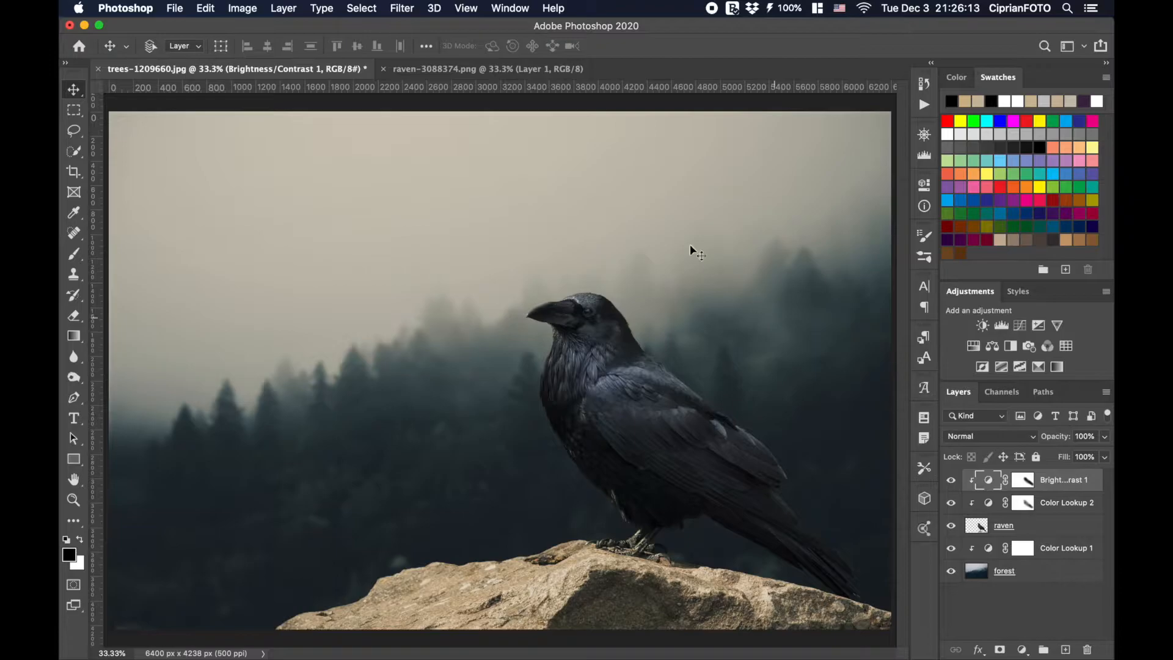
pyautogui.click(383, 69)
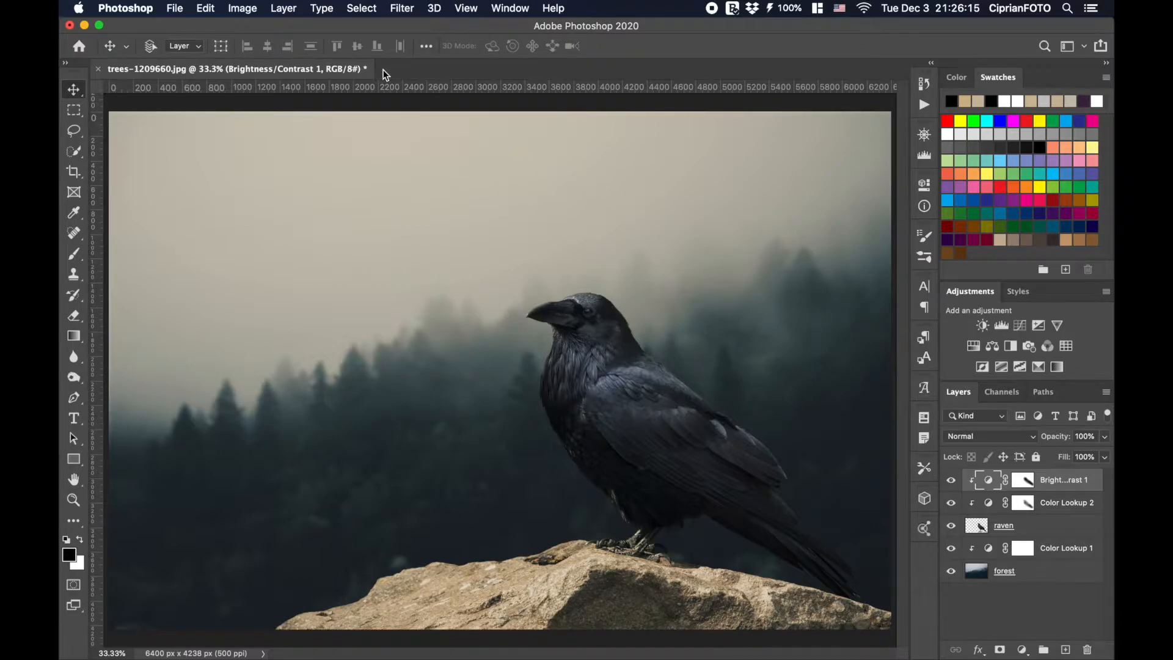
# Open the kisspng skull PNG and bring the skull into the forest document, placing it beside the raven's head
pyautogui.rightClick(427, 72)
pyautogui.click(474, 155)
pyautogui.doubleClick(312, 77)
pyautogui.moveTo(529, 272); pyautogui.dragTo(265, 81)
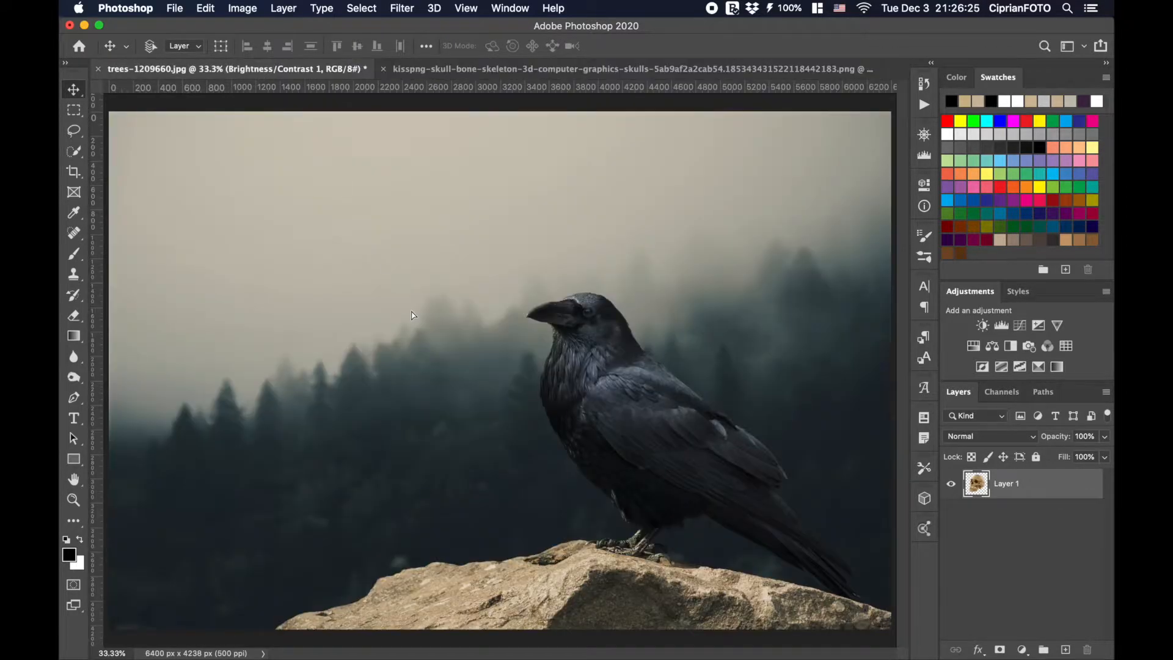
pyautogui.moveTo(411, 315); pyautogui.dragTo(411, 309)
# Scale the skull down proportionally with Free Transform and set it on the rock just in front of the raven's feet
pyautogui.press('super+t')
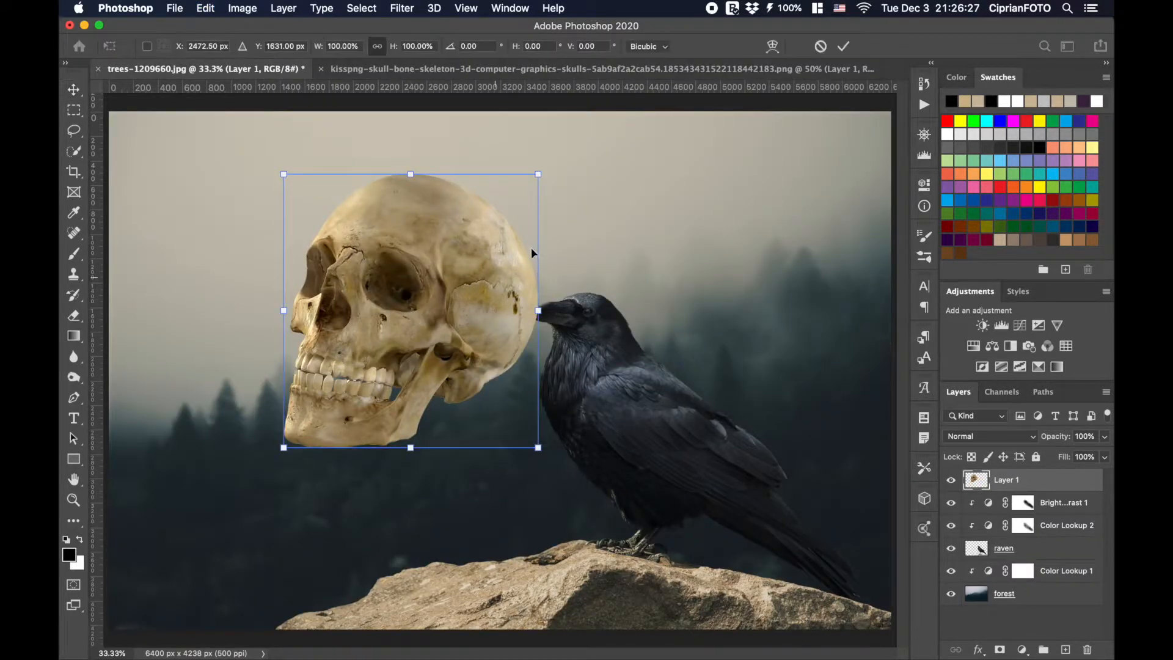
pyautogui.moveTo(537, 174); pyautogui.dragTo(421, 300)
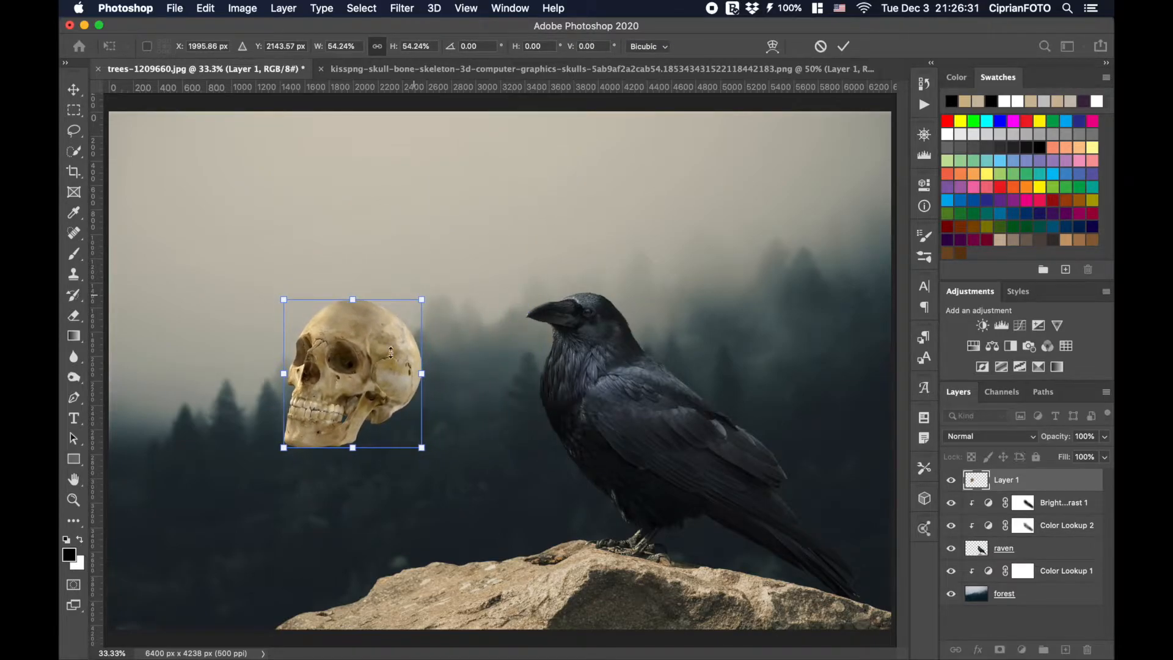
pyautogui.moveTo(368, 374); pyautogui.dragTo(585, 517)
pyautogui.moveTo(638, 445); pyautogui.dragTo(611, 474)
pyautogui.moveTo(573, 546); pyautogui.dragTo(592, 536)
pyautogui.moveTo(636, 466); pyautogui.dragTo(617, 478)
pyautogui.moveTo(583, 552); pyautogui.dragTo(593, 548)
pyautogui.click(844, 48)
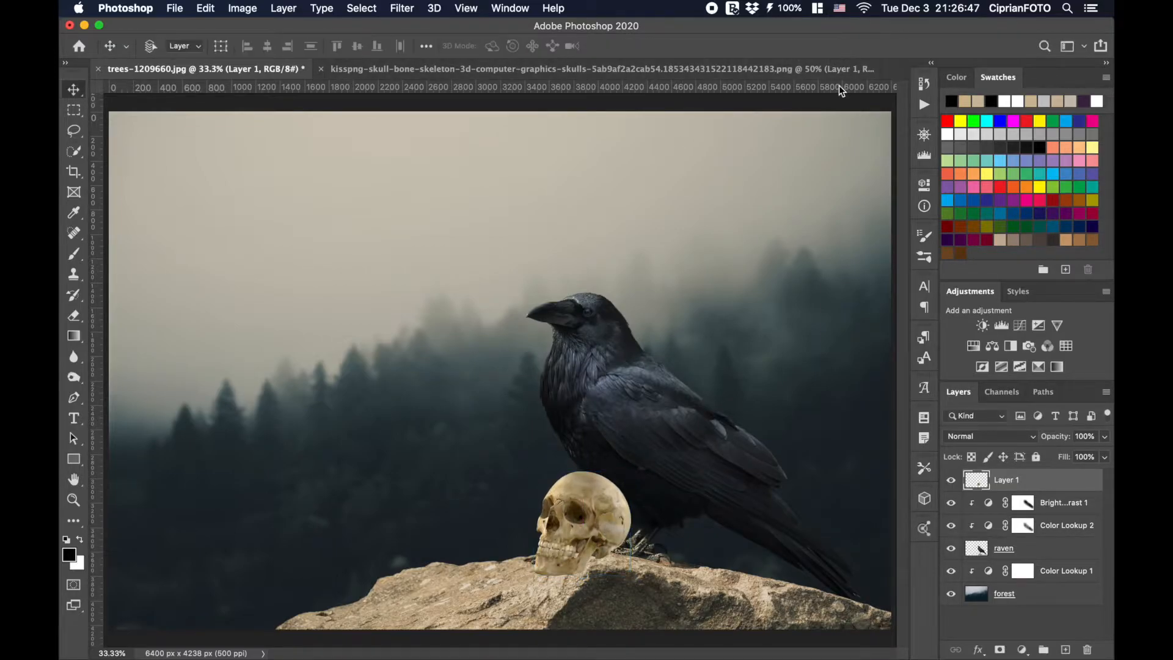
# Rename the skull's layer as "skull"
pyautogui.doubleClick(1015, 481)
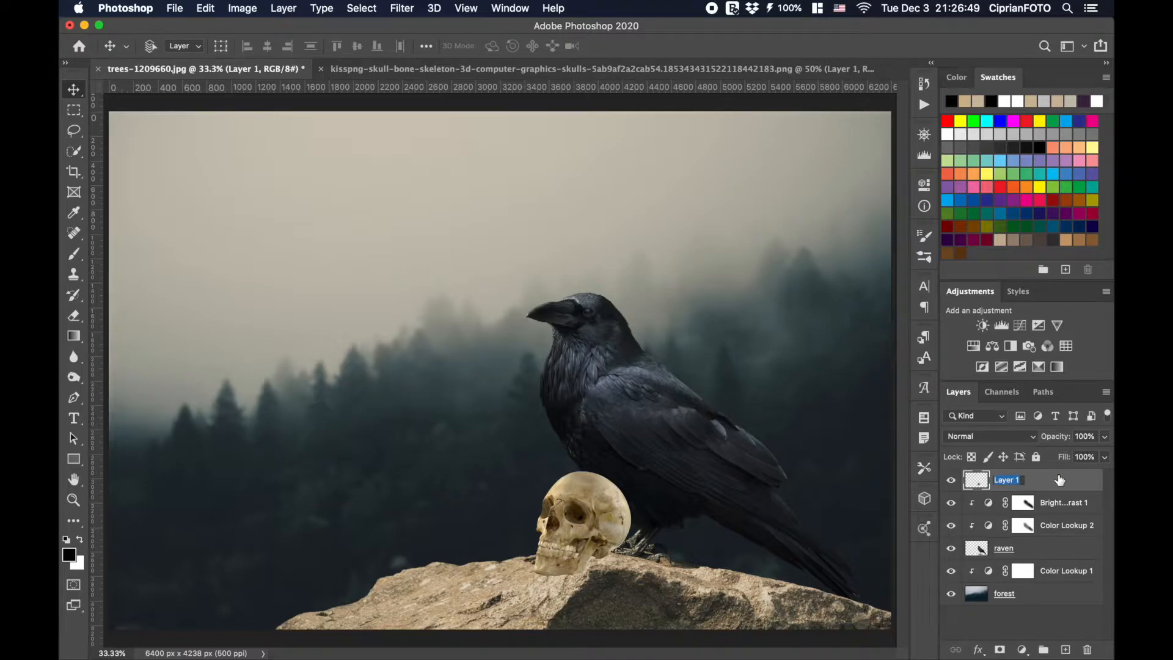
pyautogui.write('sk')
pyautogui.press('Return')
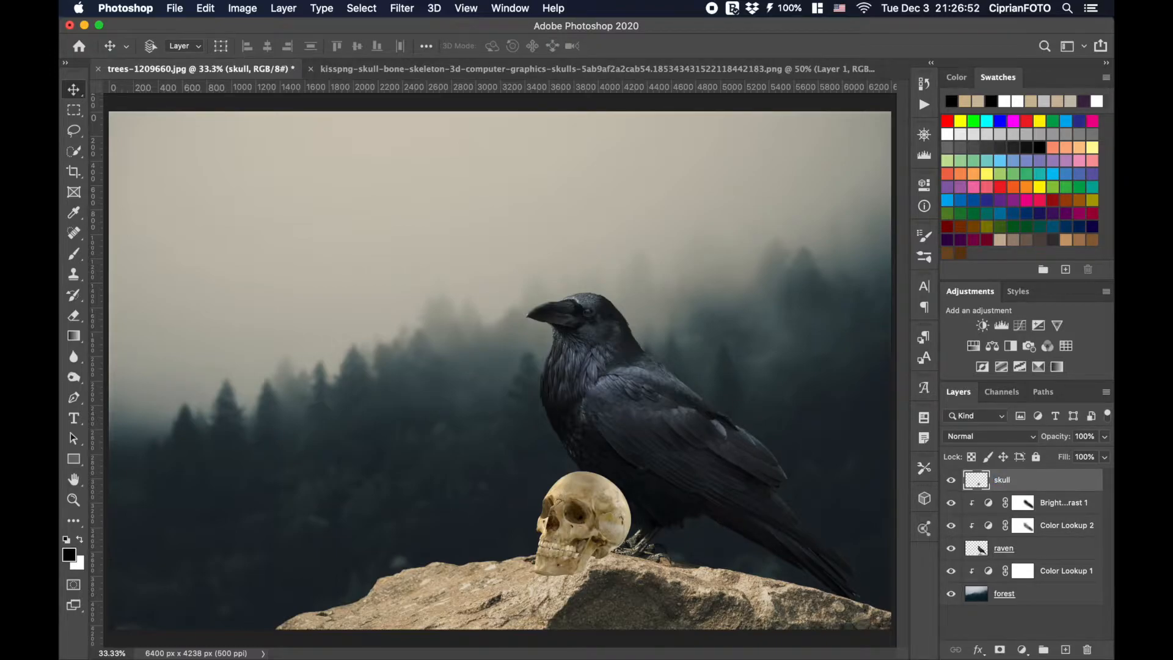
# Add a Hue/Saturation adjustment clipped to the skull layer and set its Saturation to -35
pyautogui.click(974, 346)
pyautogui.click(792, 428)
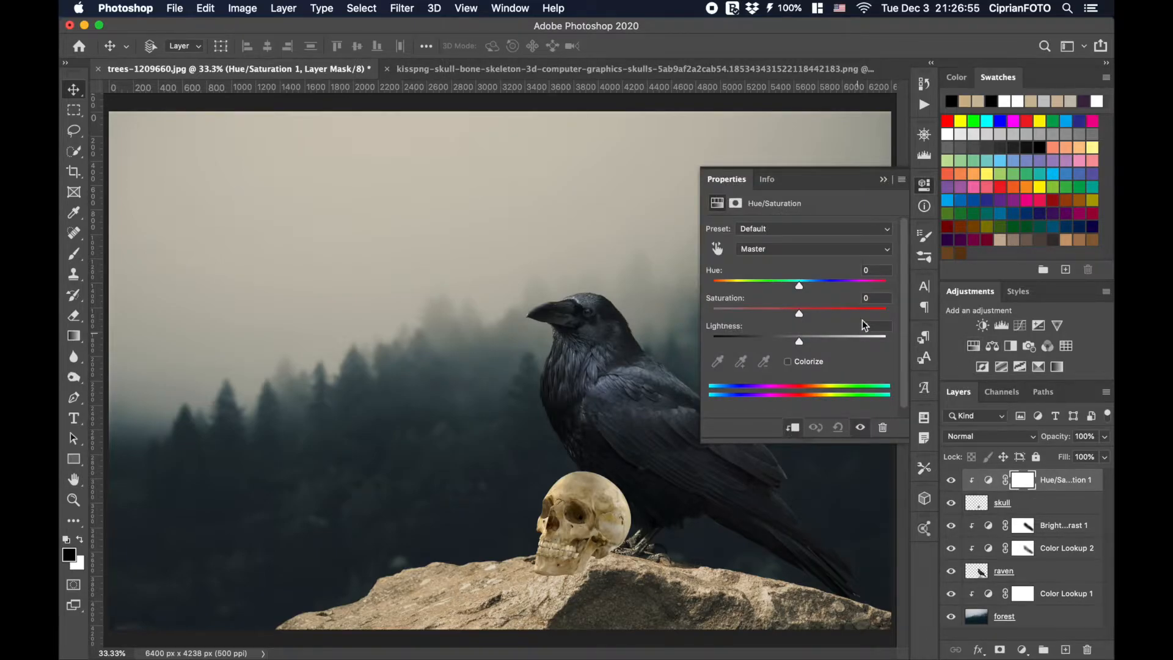
pyautogui.click(874, 300)
pyautogui.write('-35')
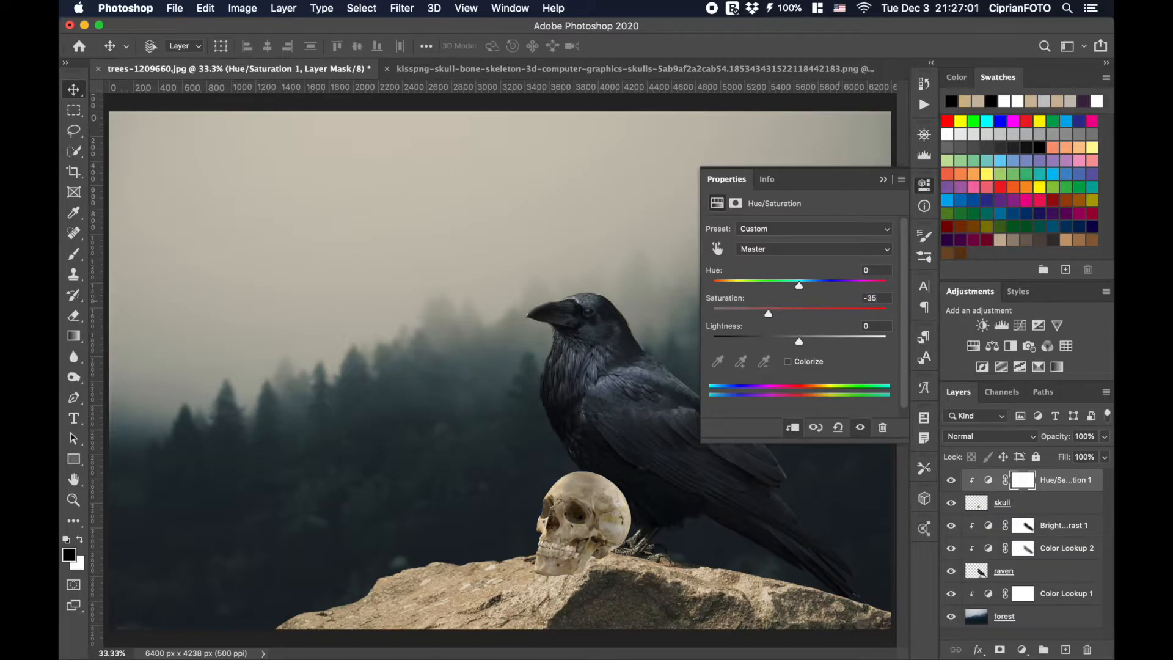
# Add a Color Lookup adjustment clipped directly above the skull layer and load the FuturisticBleak.3DL LUT
pyautogui.click(883, 179)
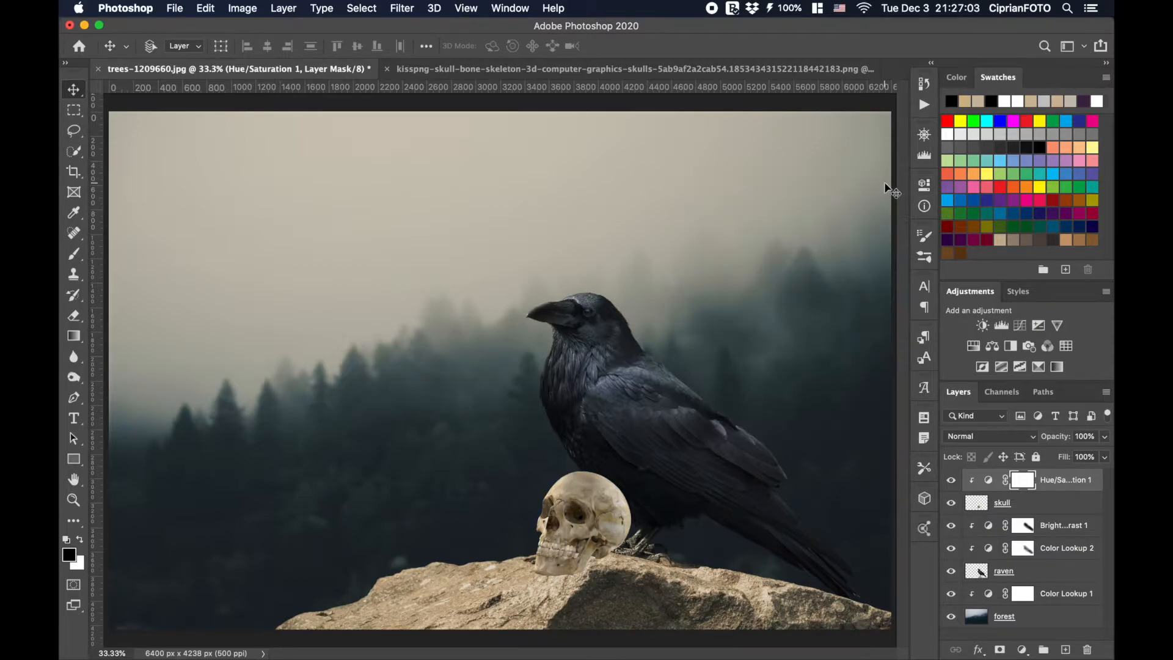
pyautogui.click(983, 508)
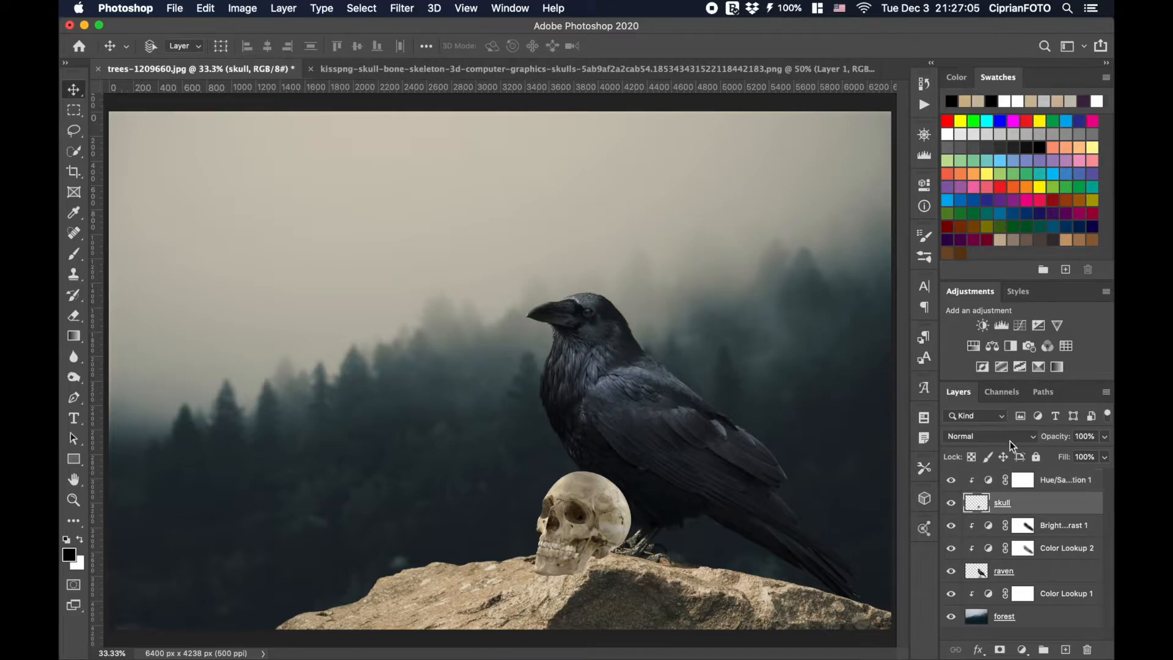
pyautogui.click(1067, 346)
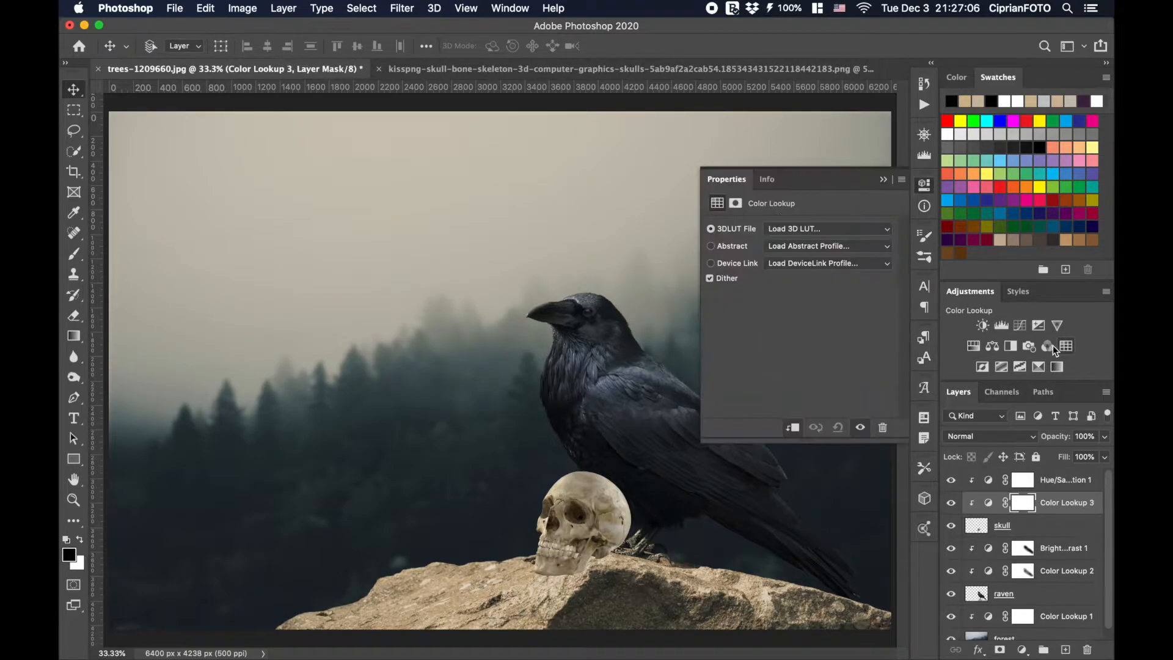
pyautogui.click(827, 234)
pyautogui.click(821, 479)
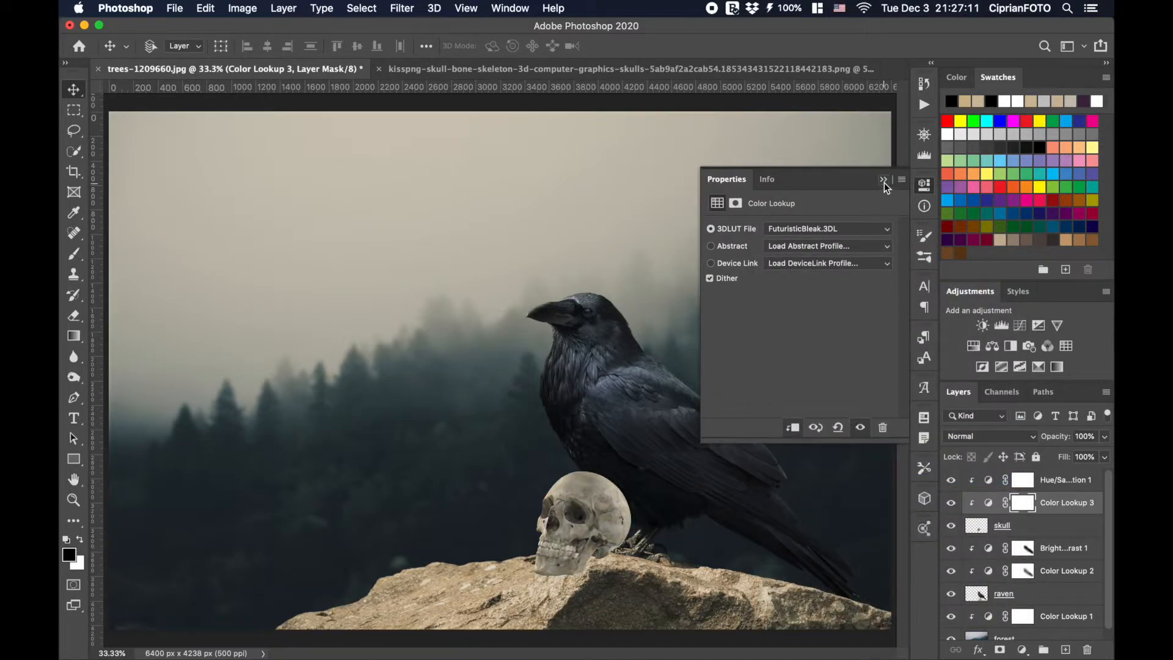
pyautogui.click(883, 180)
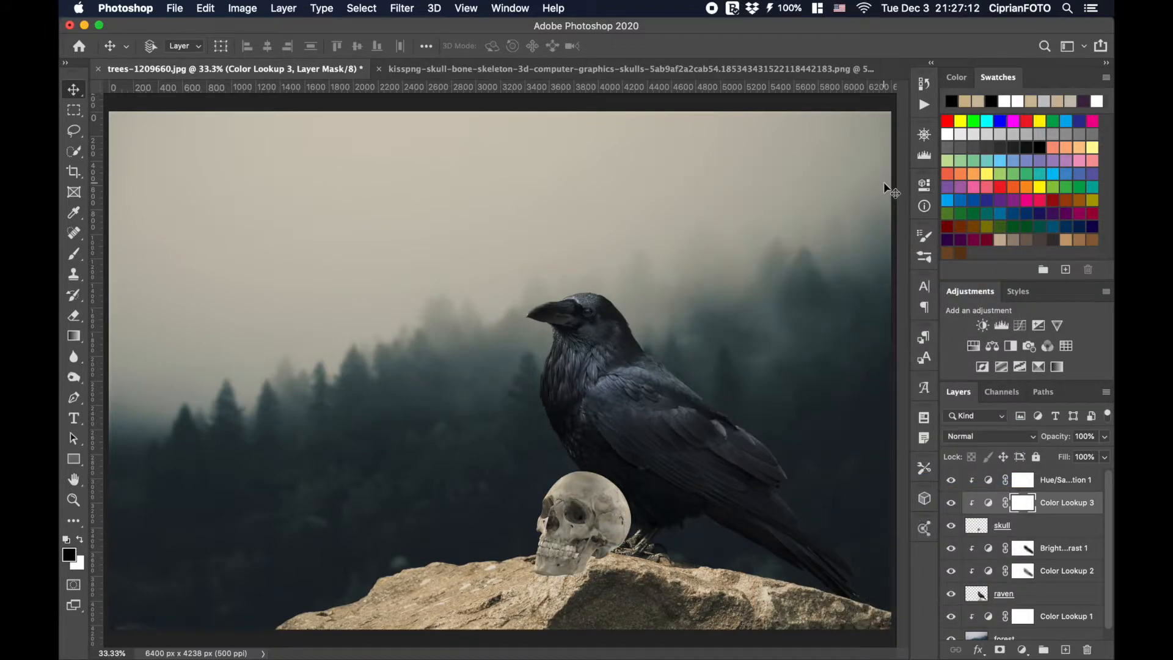
# Darken the skull layer's shaded side facing the raven with the Burn tool, using the Midtones range and 30% exposure
pyautogui.click(977, 529)
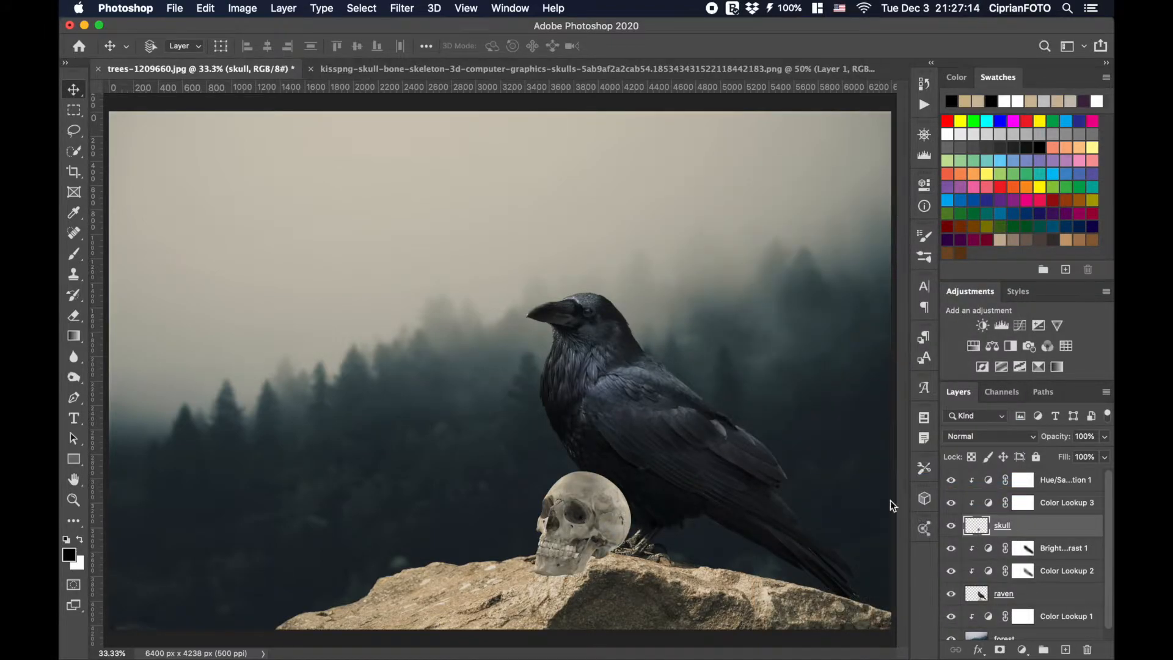
pyautogui.click(76, 377)
pyautogui.click(292, 51)
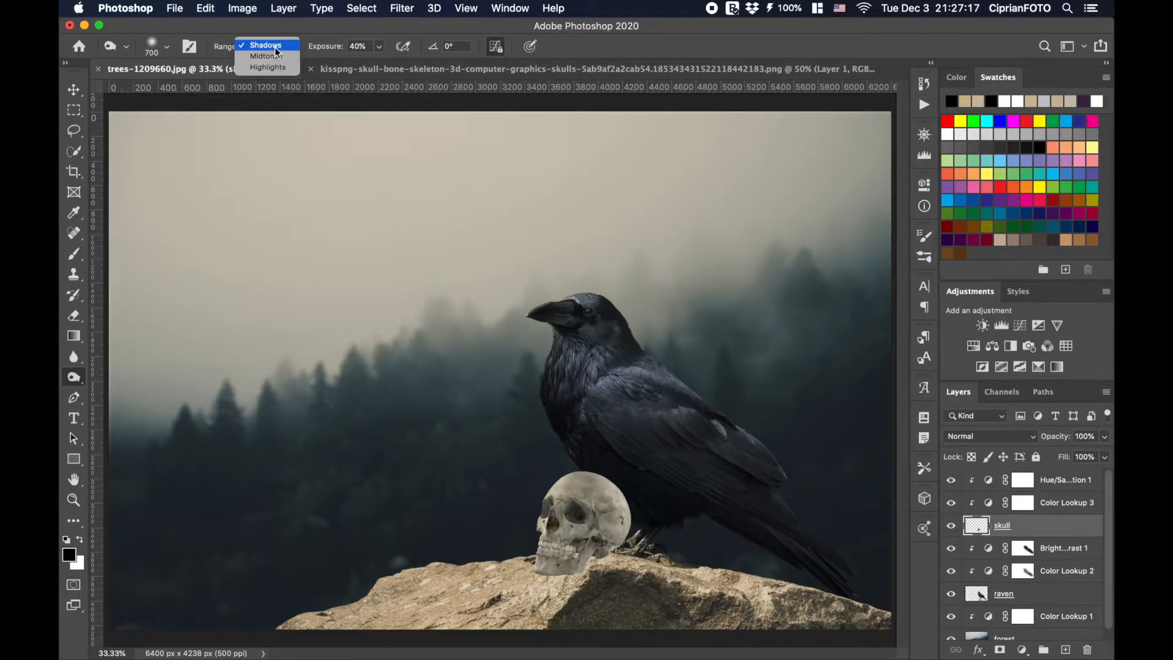
pyautogui.click(273, 53)
pyautogui.click(367, 48)
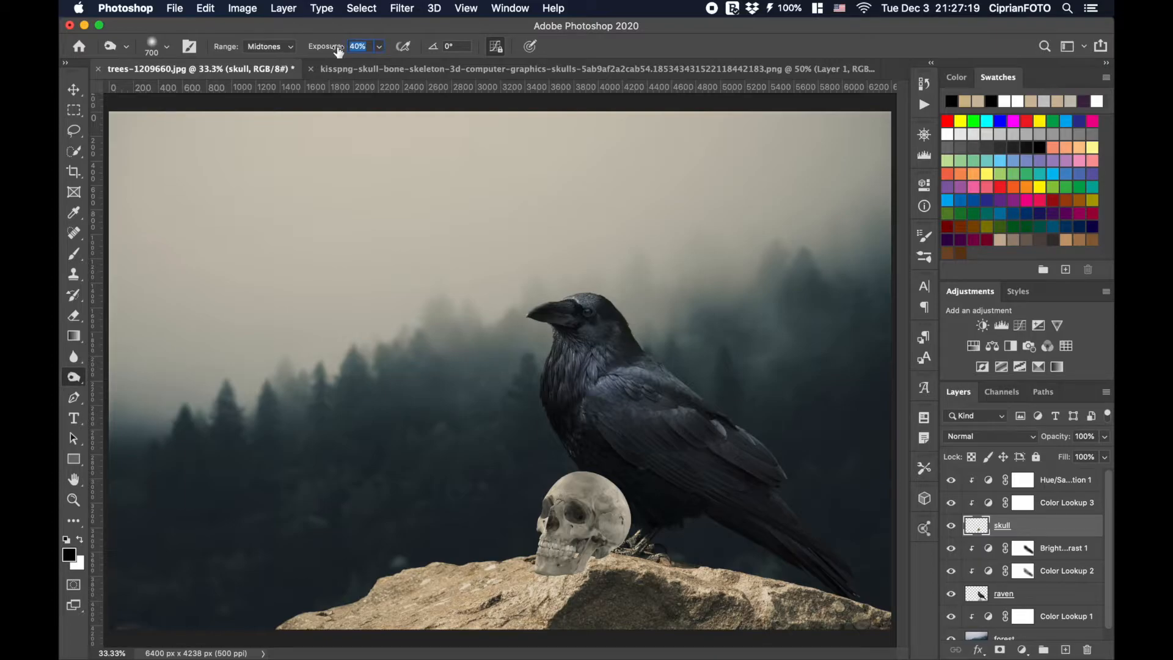
pyautogui.write('30')
pyautogui.moveTo(592, 526)
pyautogui.mouseDown()
pyautogui.moveTo(548, 566)
pyautogui.moveTo(598, 553)
pyautogui.moveTo(608, 537)
pyautogui.moveTo(620, 543)
pyautogui.moveTo(603, 546)
pyautogui.moveTo(618, 497)
pyautogui.moveTo(625, 526)
pyautogui.moveTo(562, 562)
pyautogui.moveTo(597, 495)
pyautogui.moveTo(617, 518)
pyautogui.mouseUp()
pyautogui.press('v')
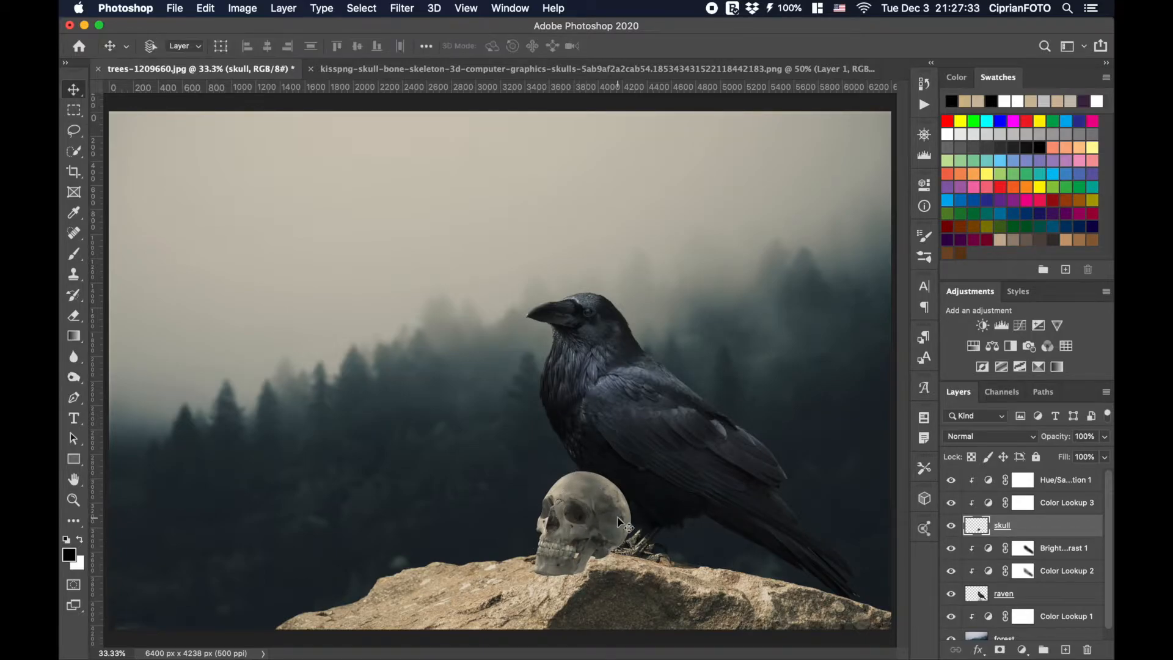
# Lower the Fill of the skull's Color Lookup adjustment to about 56%
pyautogui.click(1024, 508)
pyautogui.moveTo(1067, 462); pyautogui.dragTo(1033, 467)
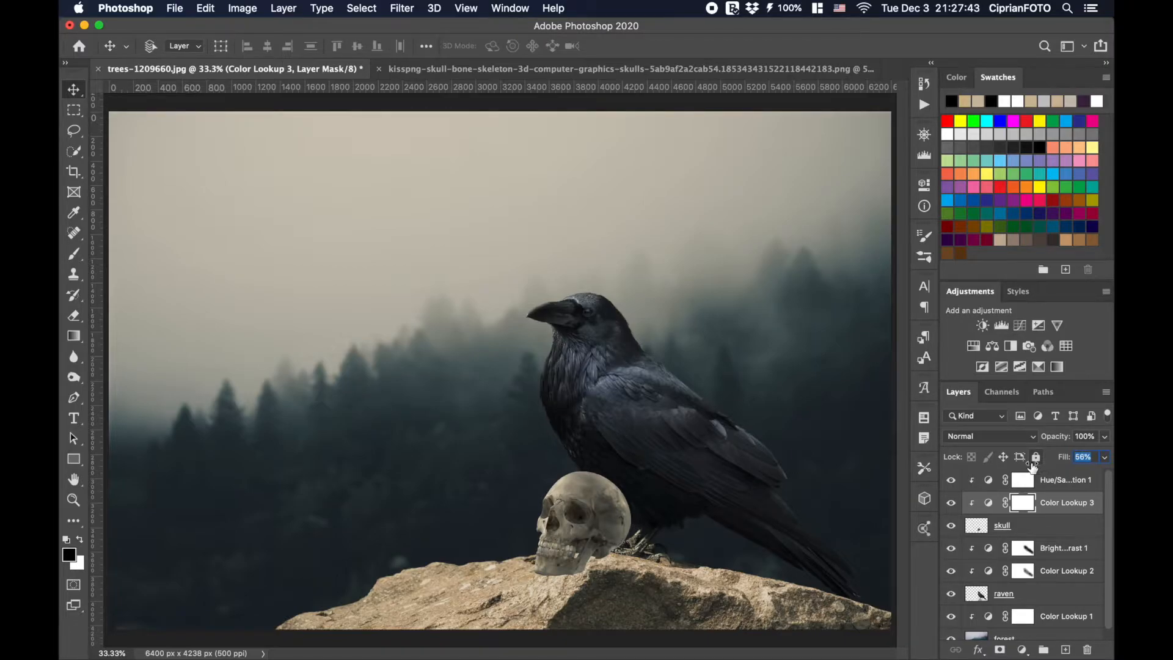
pyautogui.moveTo(1032, 467); pyautogui.dragTo(1030, 464)
# Apply a black Drop Shadow style to the skull layer and convert the effect into its own layer
pyautogui.click(979, 528)
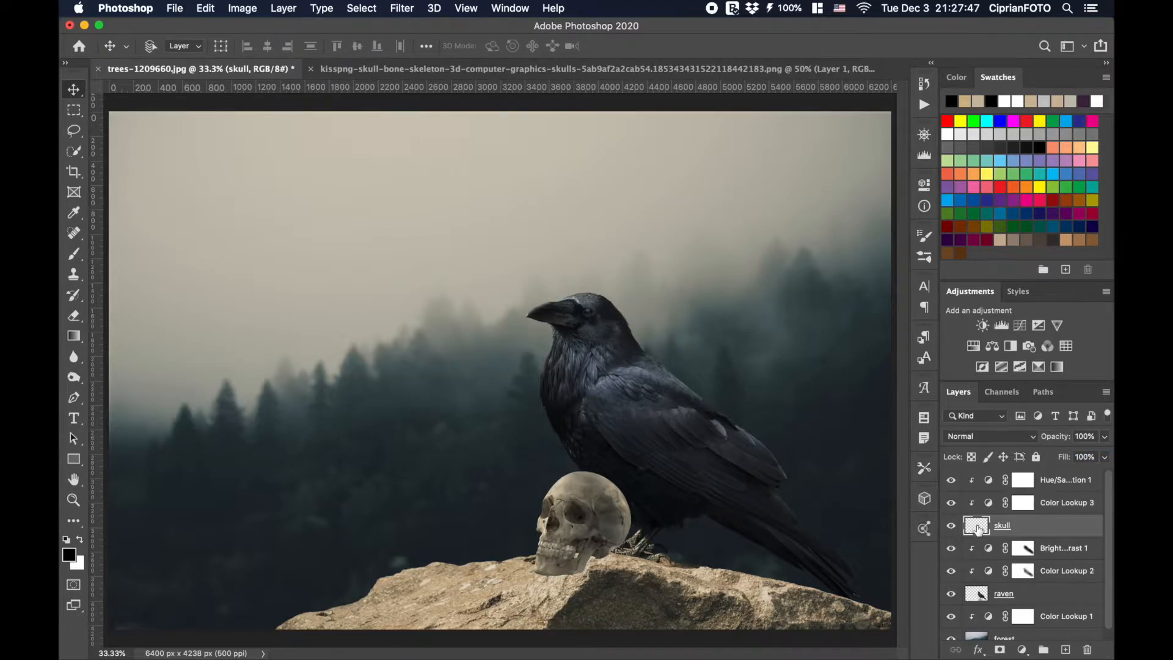
pyautogui.doubleClick(978, 528)
pyautogui.click(596, 437)
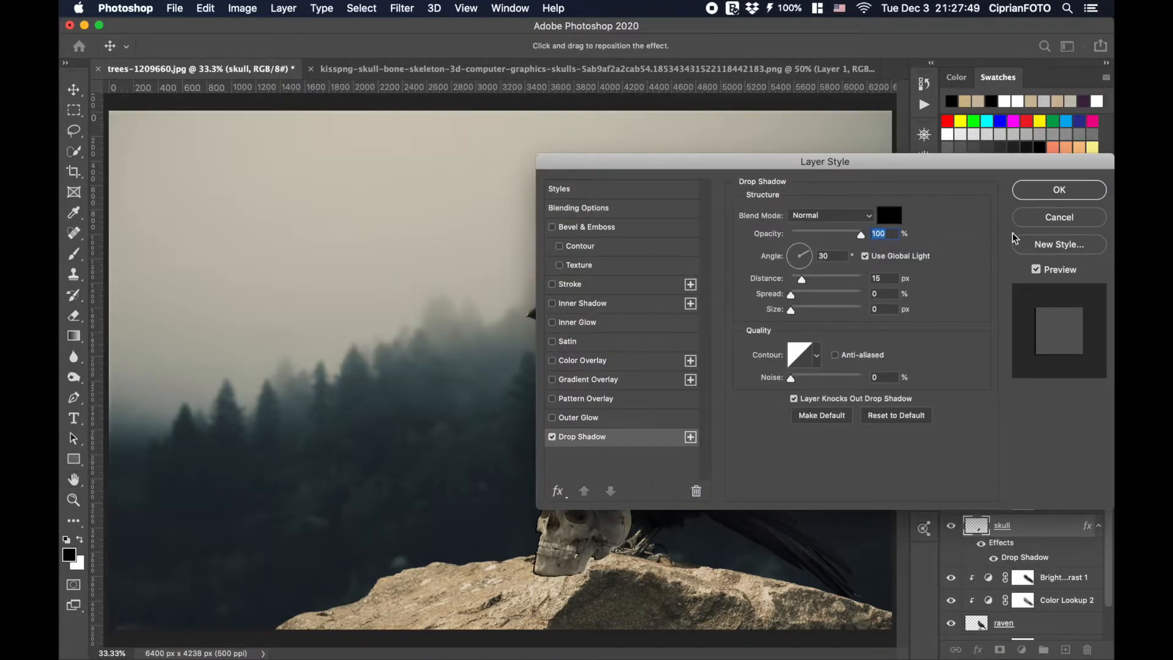
pyautogui.click(1057, 191)
pyautogui.rightClick(1032, 558)
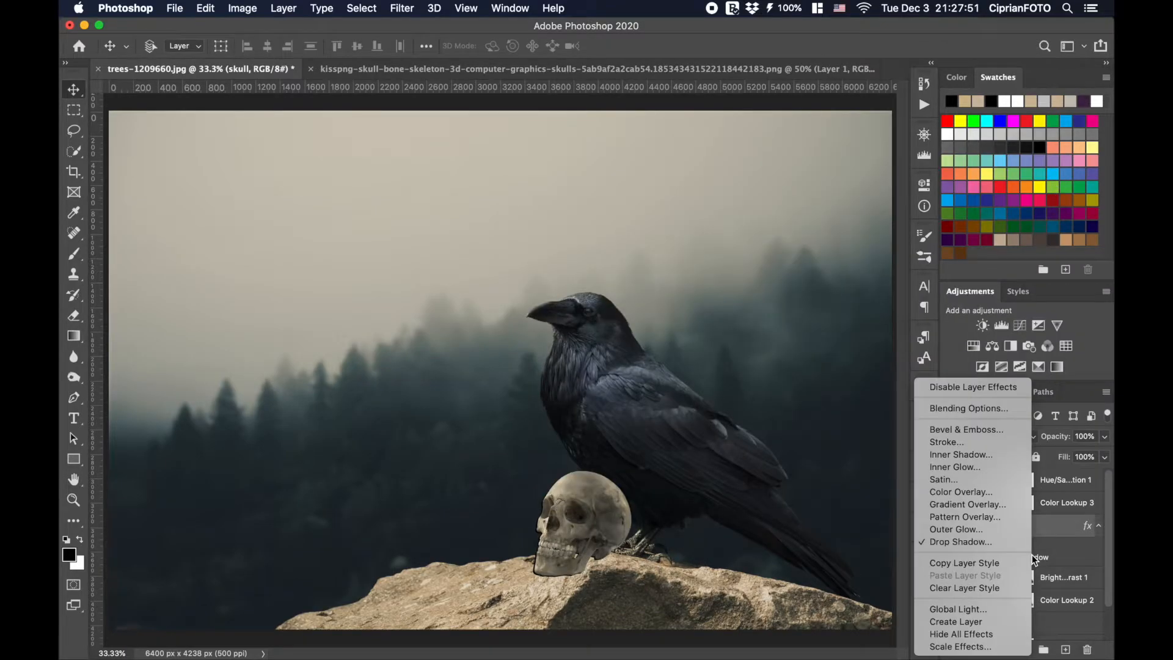
pyautogui.click(985, 621)
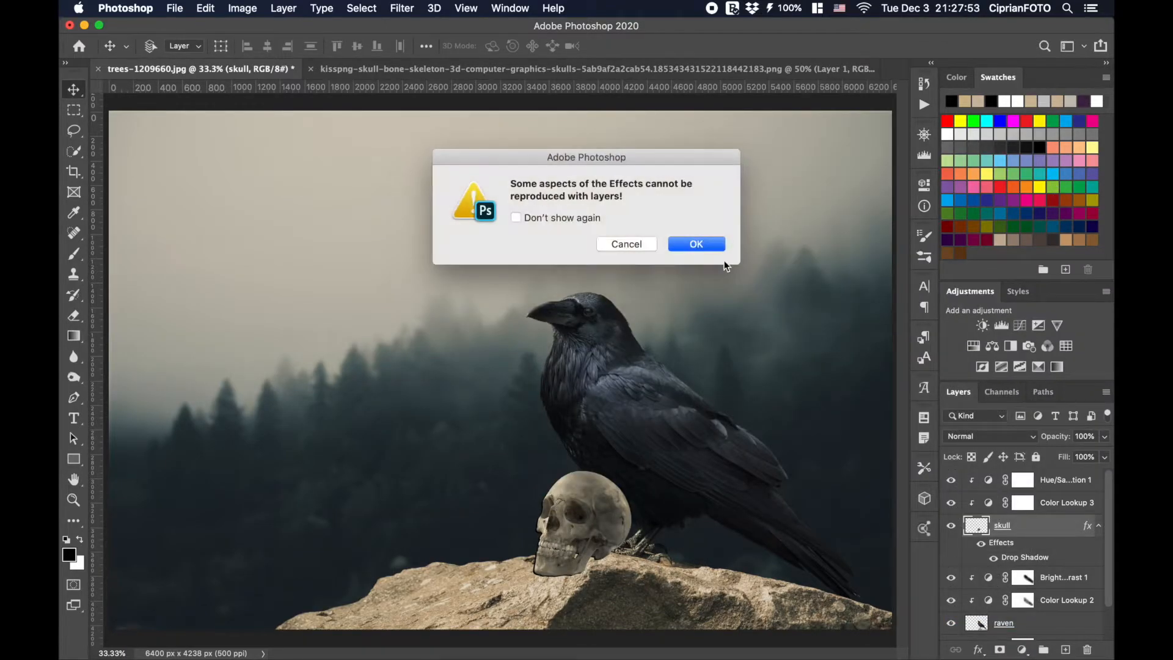
pyautogui.click(710, 240)
# Distort the skull's Drop Shadow layer down to about 27% height so it lies flat on the rock behind the skull
pyautogui.click(976, 548)
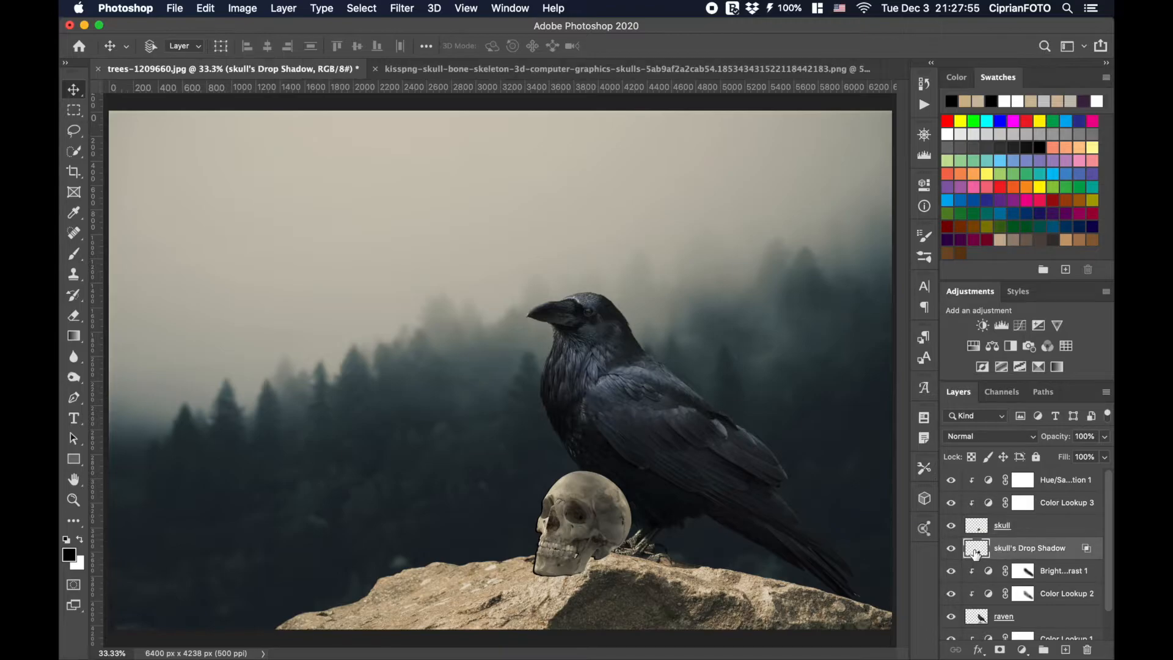
pyautogui.press('super+t')
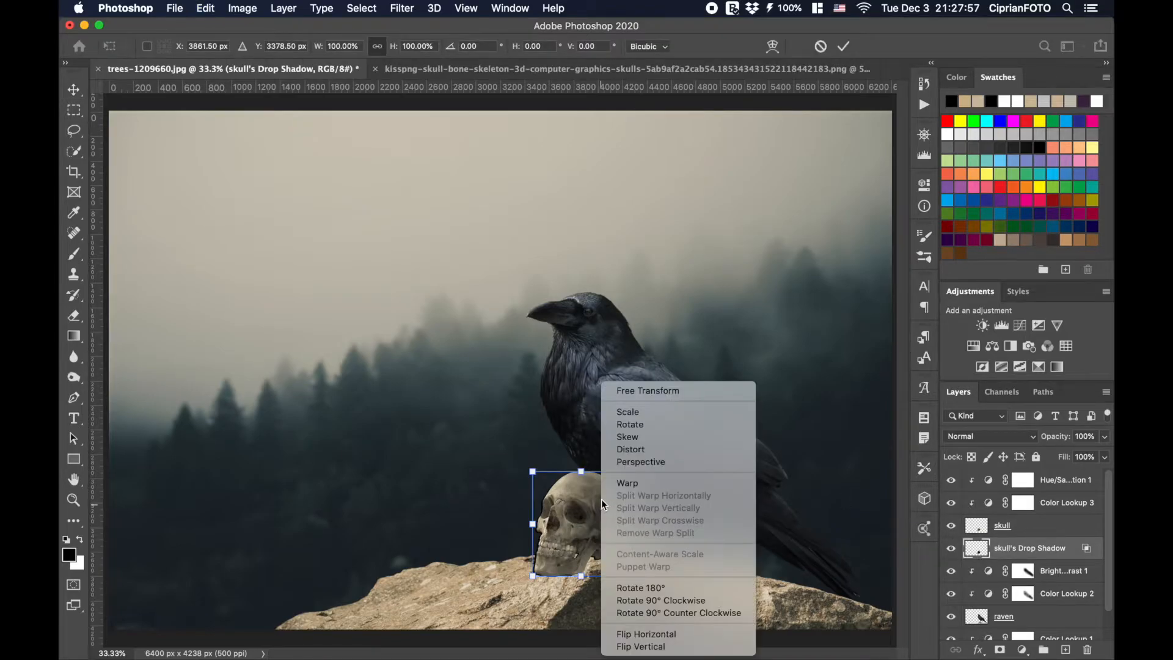
pyautogui.click(639, 451)
pyautogui.moveTo(581, 471); pyautogui.dragTo(586, 551)
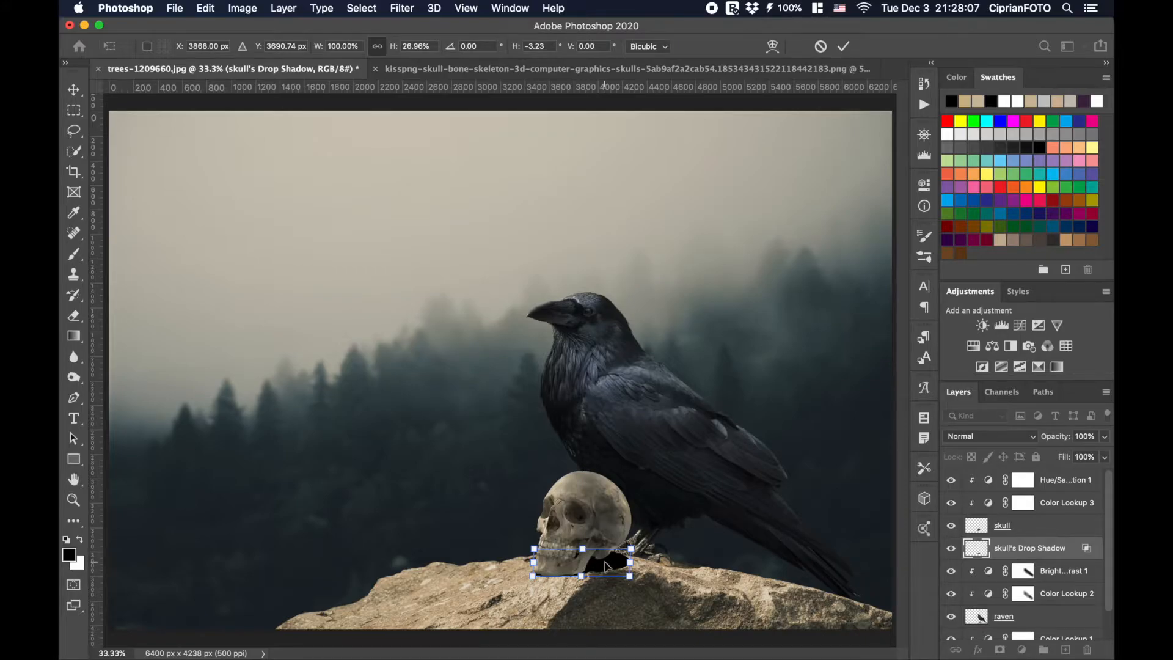
pyautogui.press('Return')
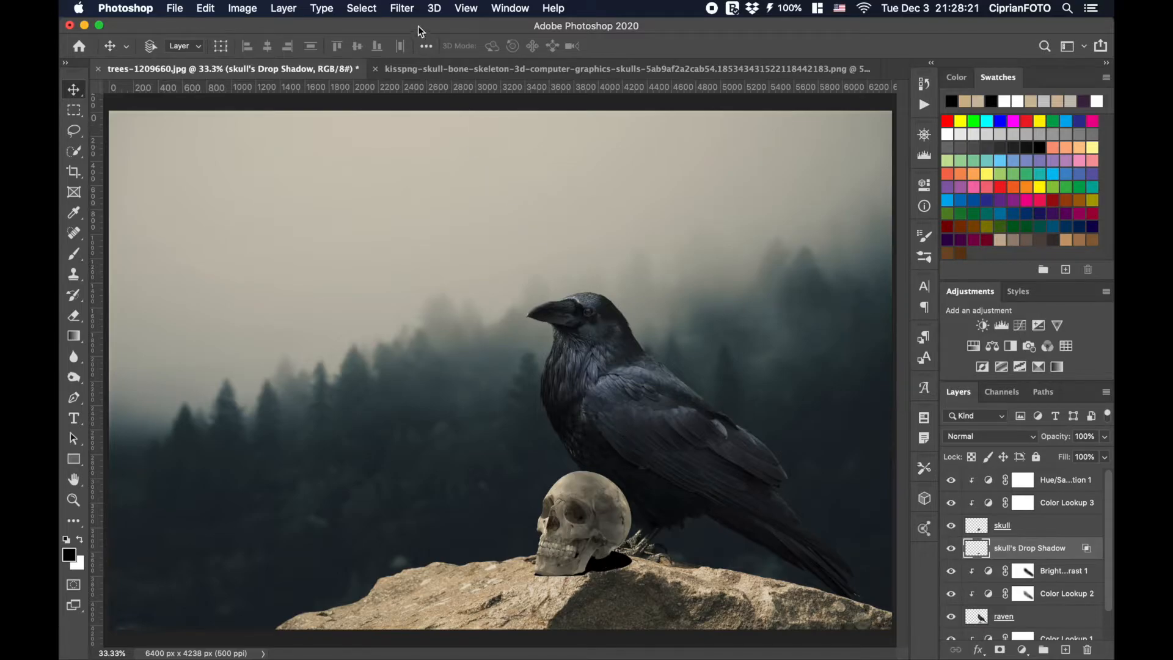
# Soften the skull's shadow layer with a 7 px Gaussian Blur and lower its Fill to 80%
pyautogui.click(403, 10)
pyautogui.moveTo(429, 186)
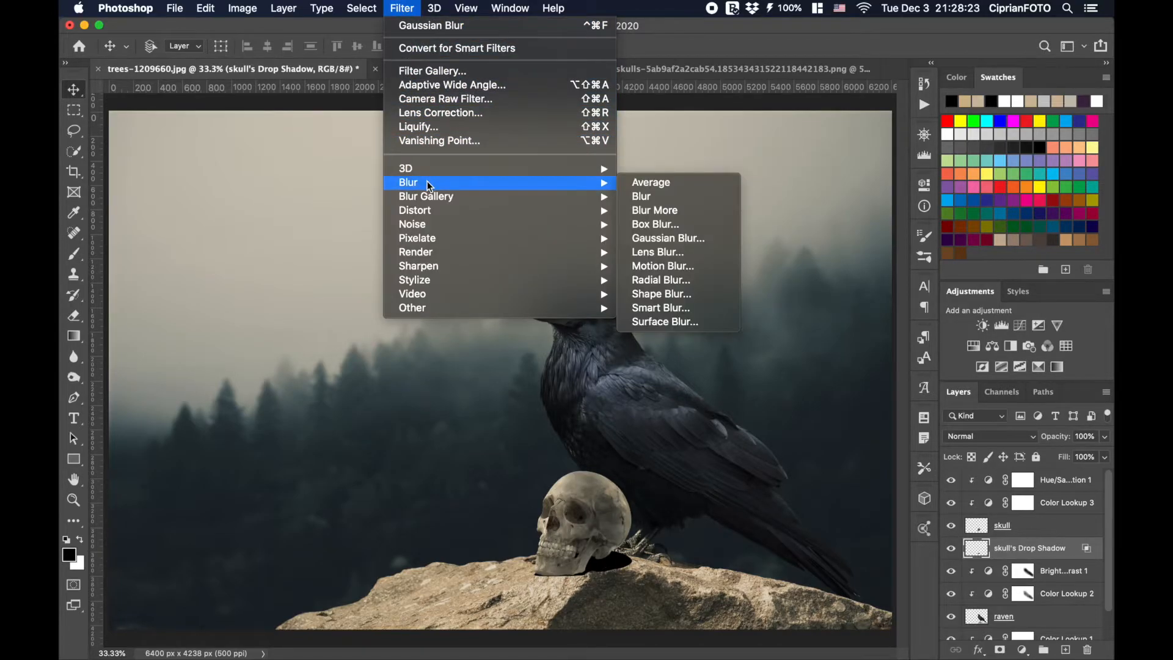
pyautogui.click(666, 238)
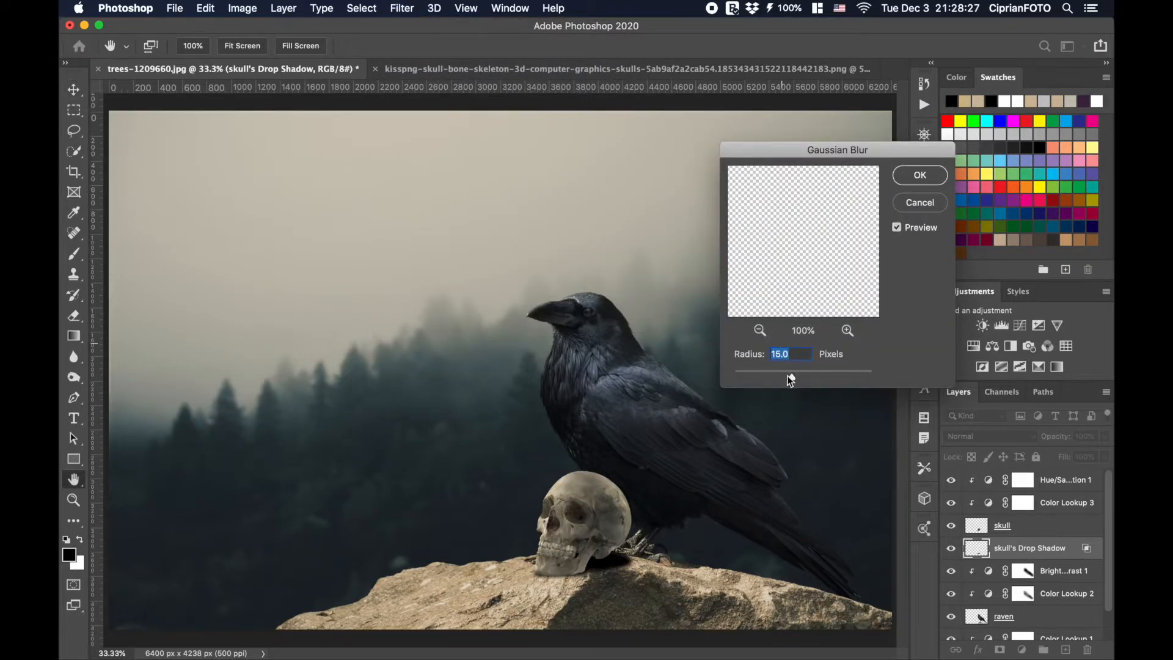
pyautogui.moveTo(763, 375); pyautogui.dragTo(775, 375)
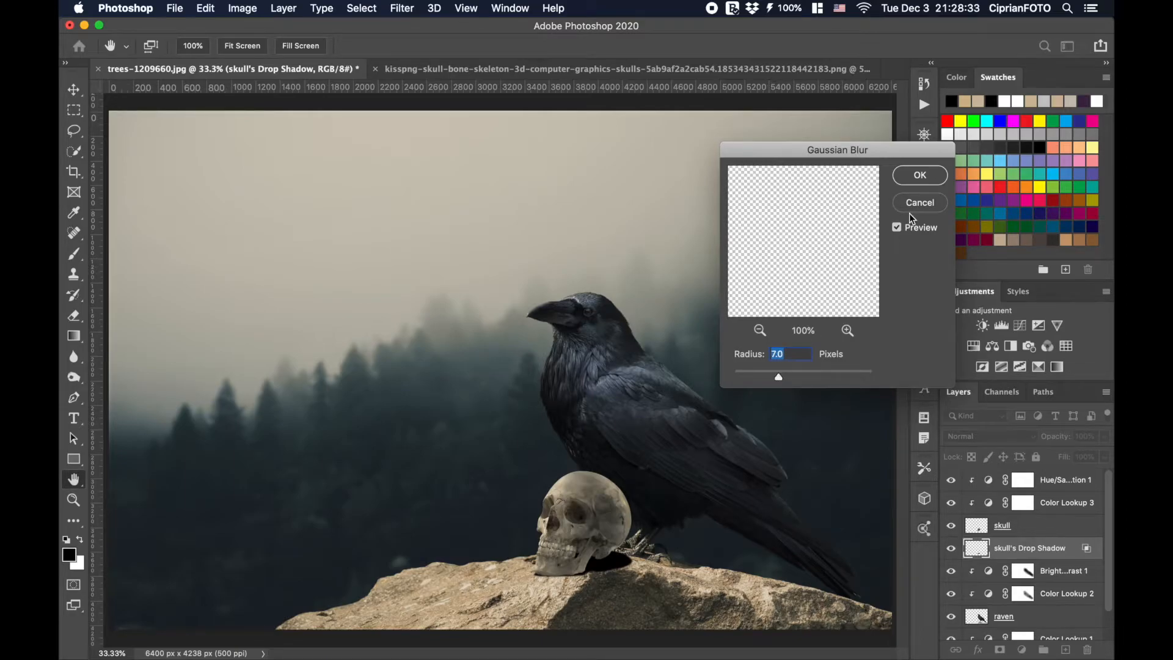
pyautogui.click(920, 176)
pyautogui.moveTo(1066, 463); pyautogui.dragTo(1051, 465)
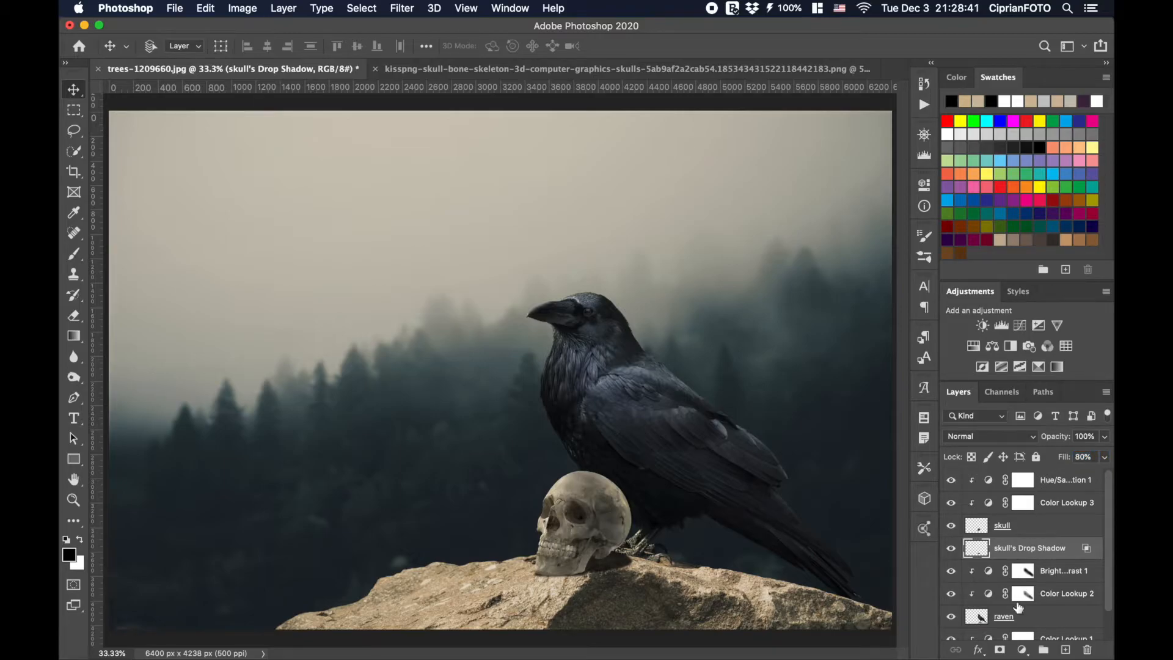
# Add a layer mask to the skull's shadow layer and shrink the black Brush for touching up the mask
pyautogui.click(1000, 650)
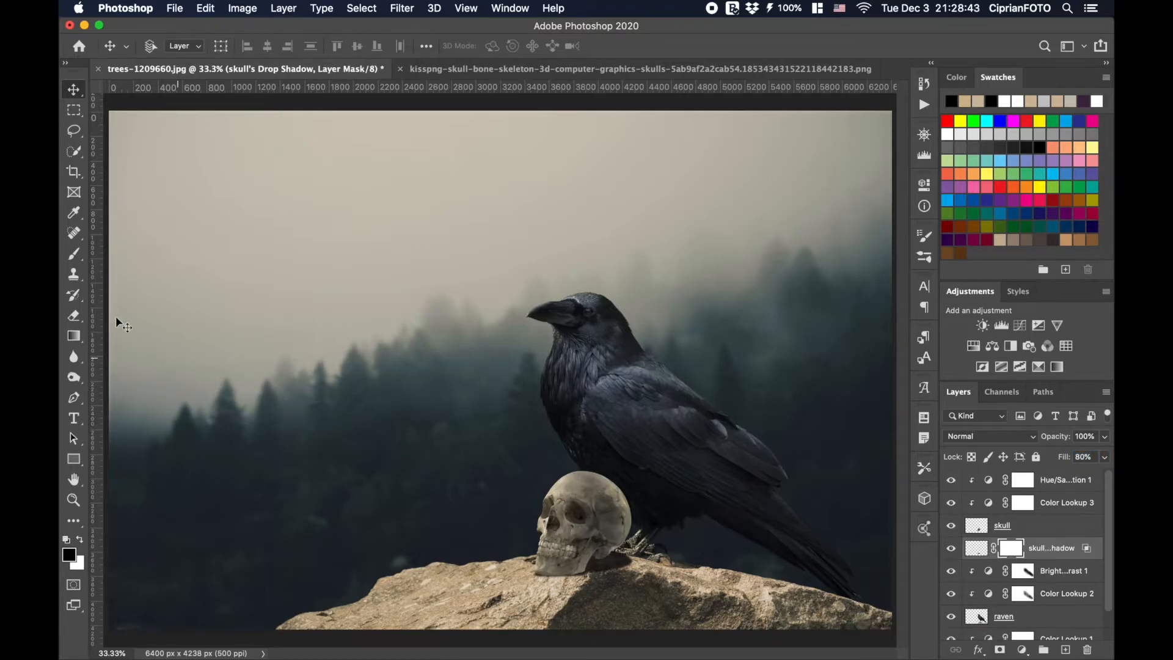
pyautogui.click(76, 258)
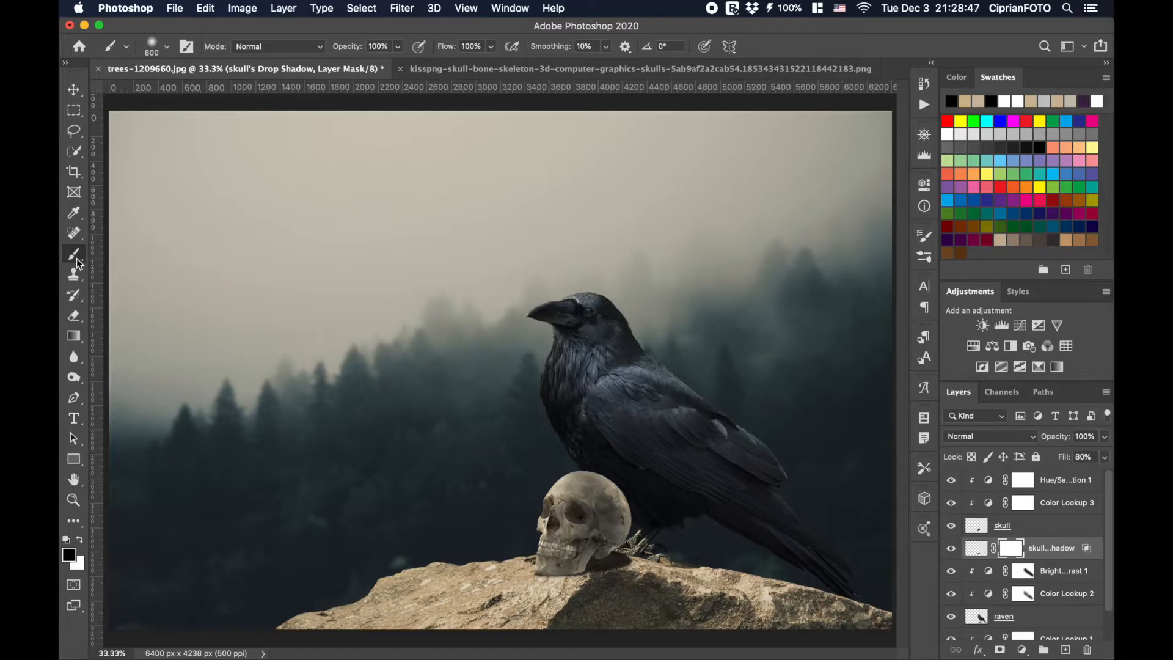
pyautogui.press('[')
pyautogui.press('[')
pyautogui.press('[')
pyautogui.press('[')
pyautogui.press('[')
pyautogui.press('[')
pyautogui.press('[')
pyautogui.press('[')
pyautogui.press('[')
pyautogui.press('[')
pyautogui.press('v')
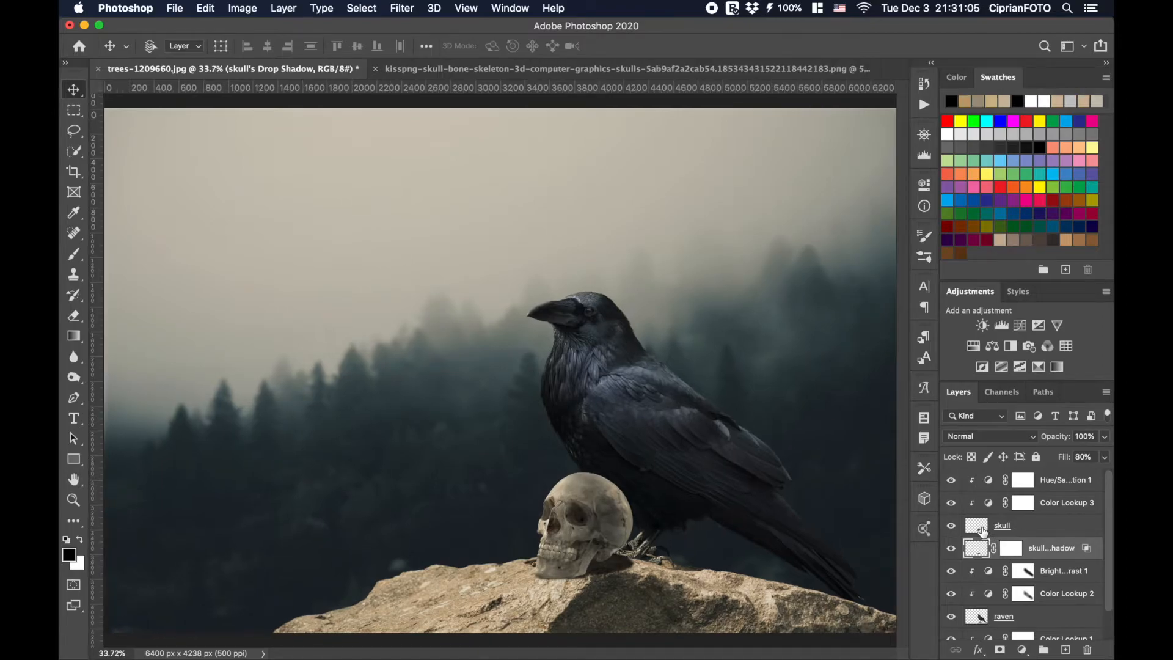
# Sample a light tone from the skull's face and shift the foreground color to a warmer tan, #debd7c
pyautogui.click(981, 529)
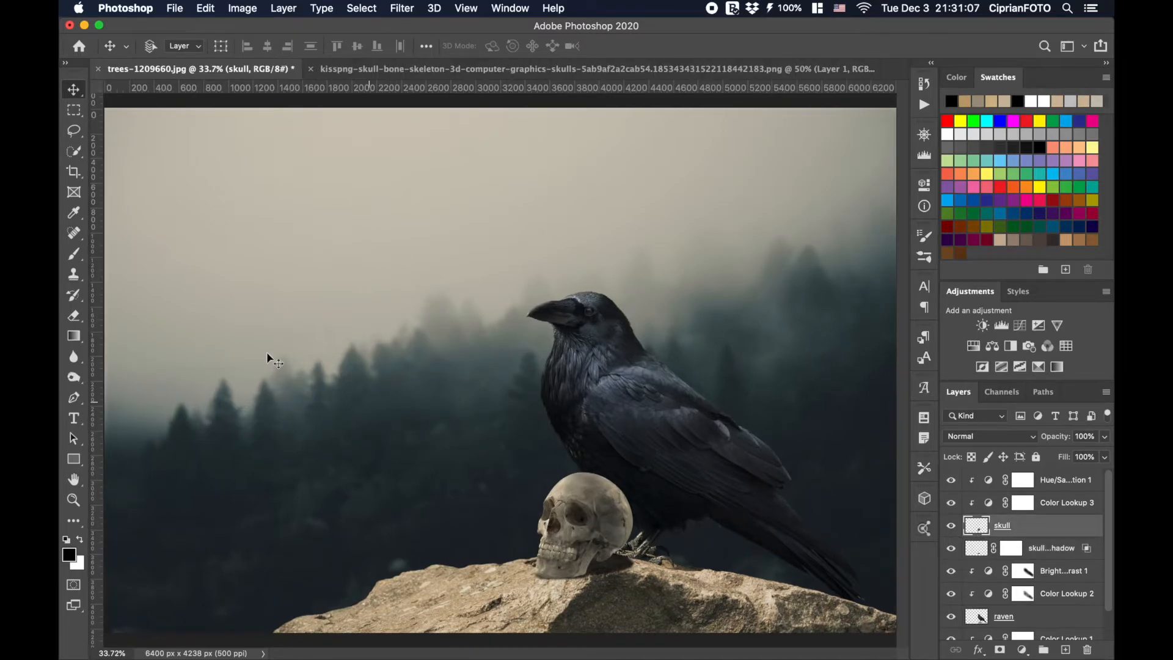
pyautogui.click(75, 214)
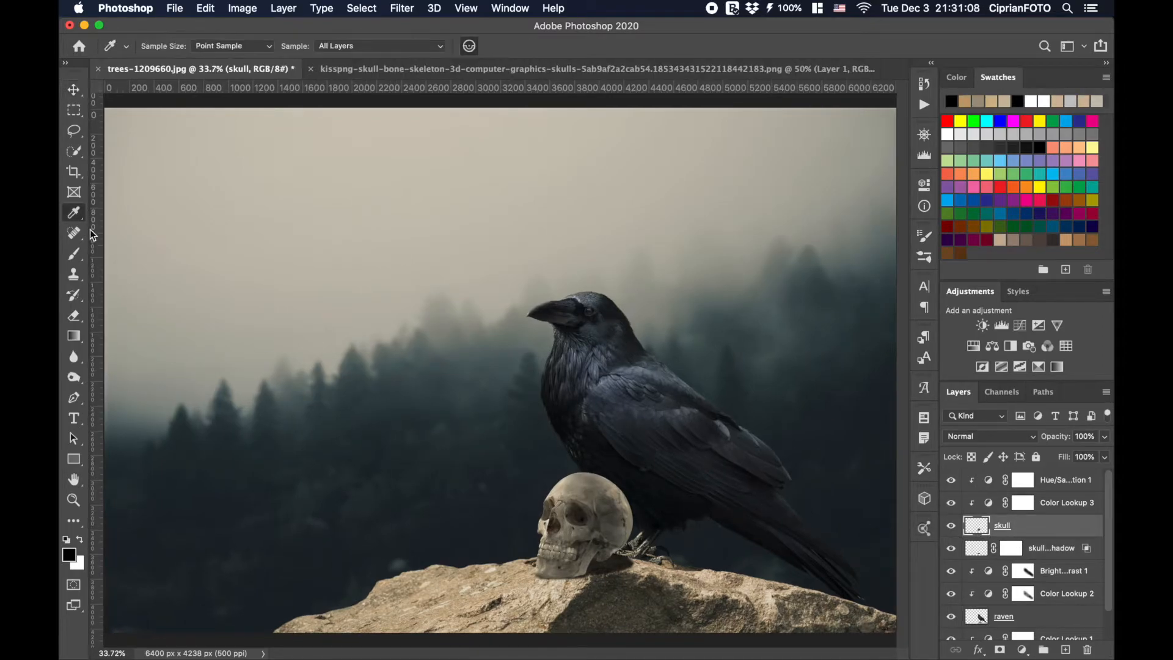
pyautogui.click(546, 519)
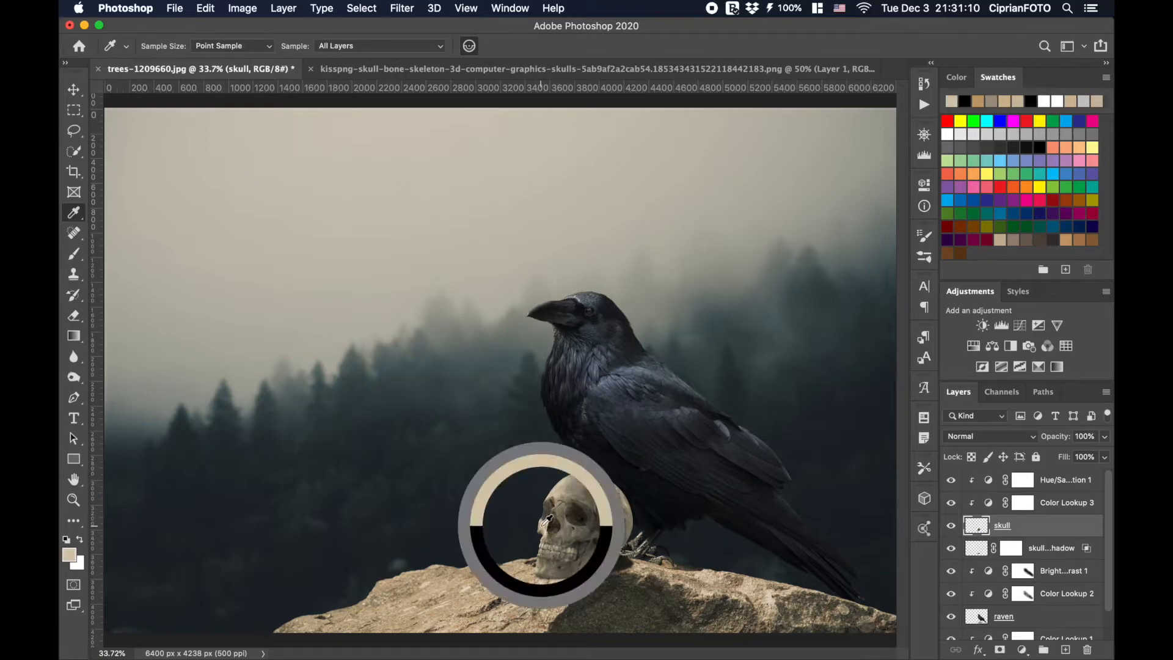
pyautogui.click(68, 554)
pyautogui.moveTo(468, 194); pyautogui.dragTo(515, 188)
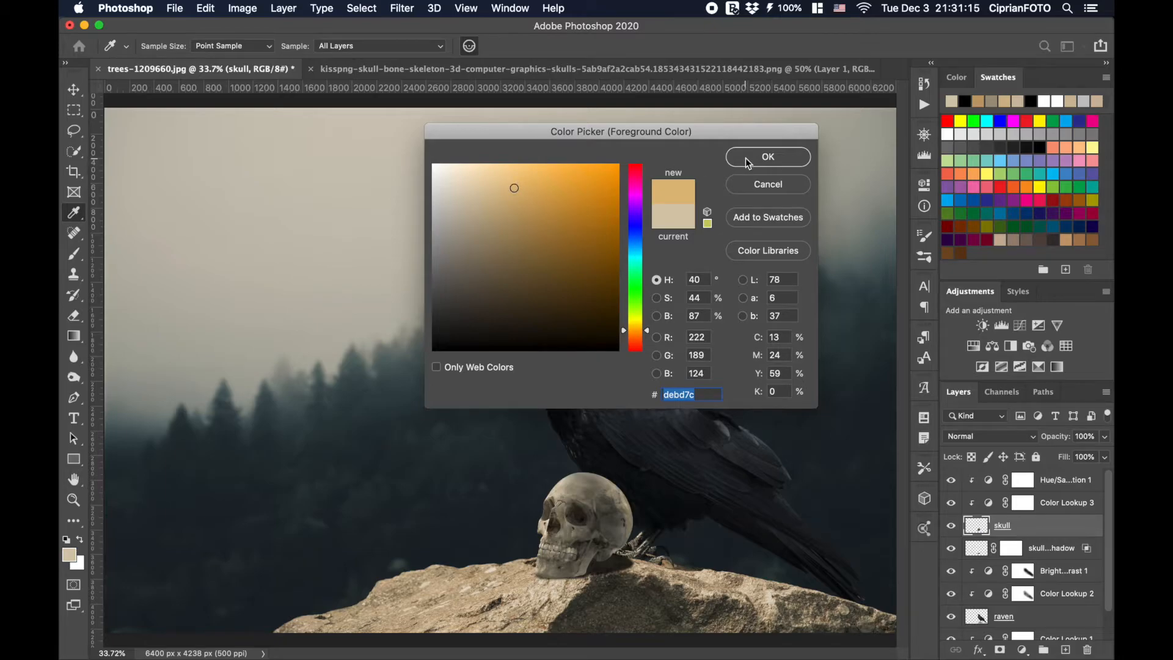
pyautogui.click(745, 157)
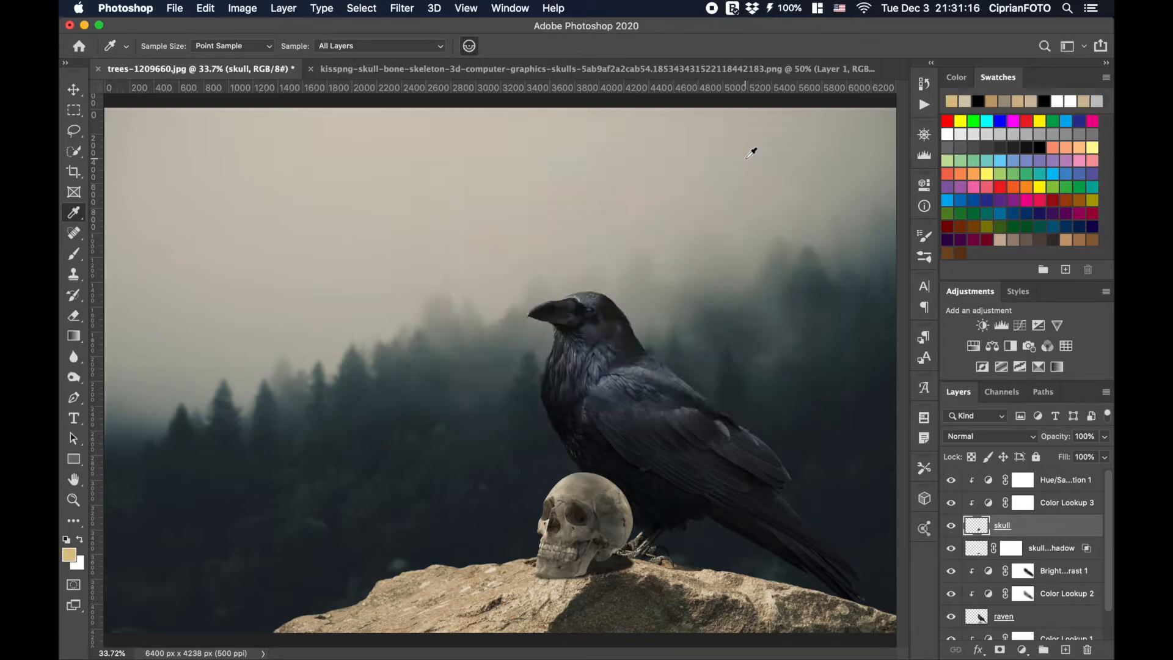
# Create a new layer above the skull's Hue/Saturation adjustment and name it "light"
pyautogui.click(993, 487)
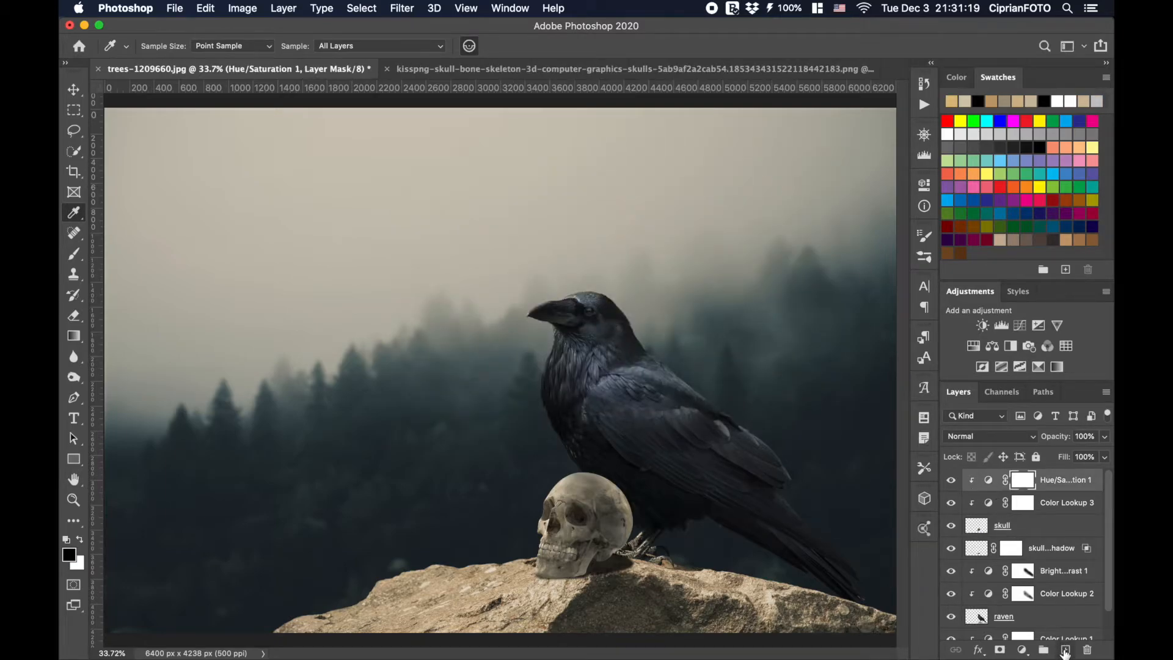
pyautogui.click(1065, 650)
pyautogui.doubleClick(1011, 480)
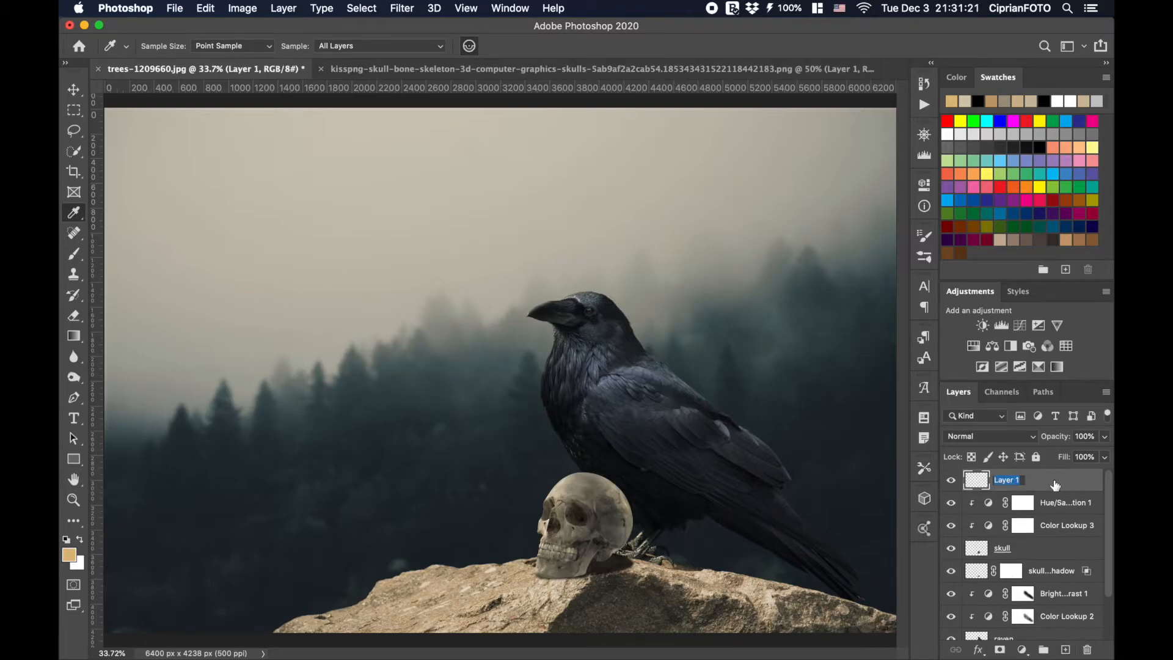
pyautogui.write('lig')
pyautogui.press('Return')
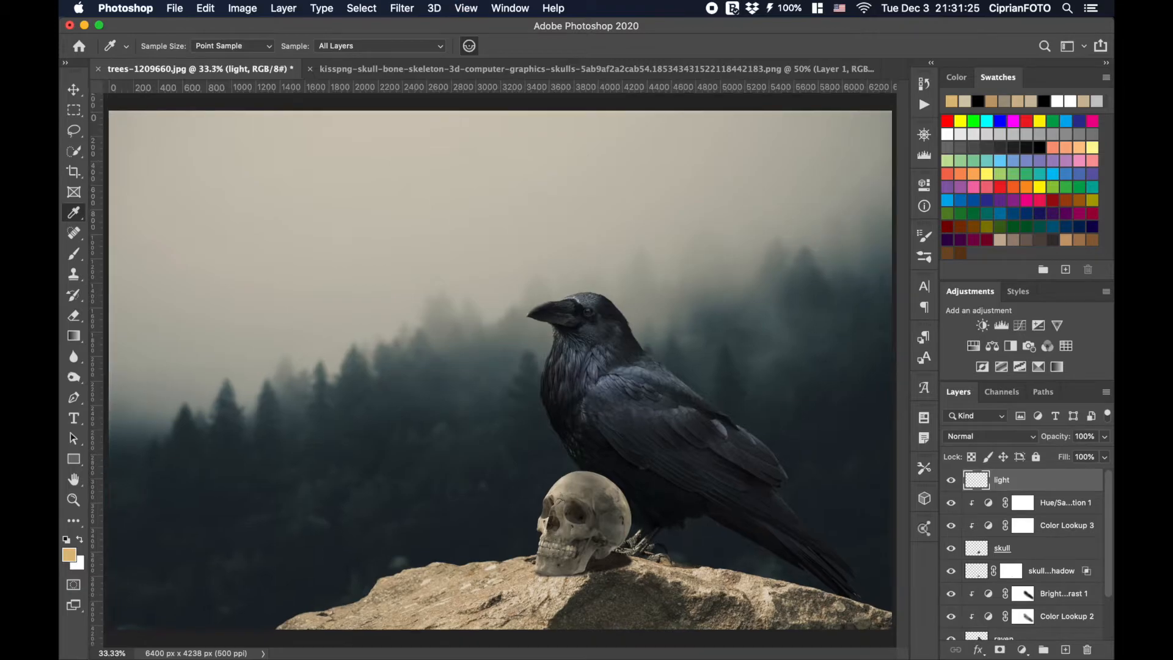
# Enlarge the soft Brush to 3500 px and paint one tan spot over the sky's upper-left corner on the "light" layer
pyautogui.press('super+minus')
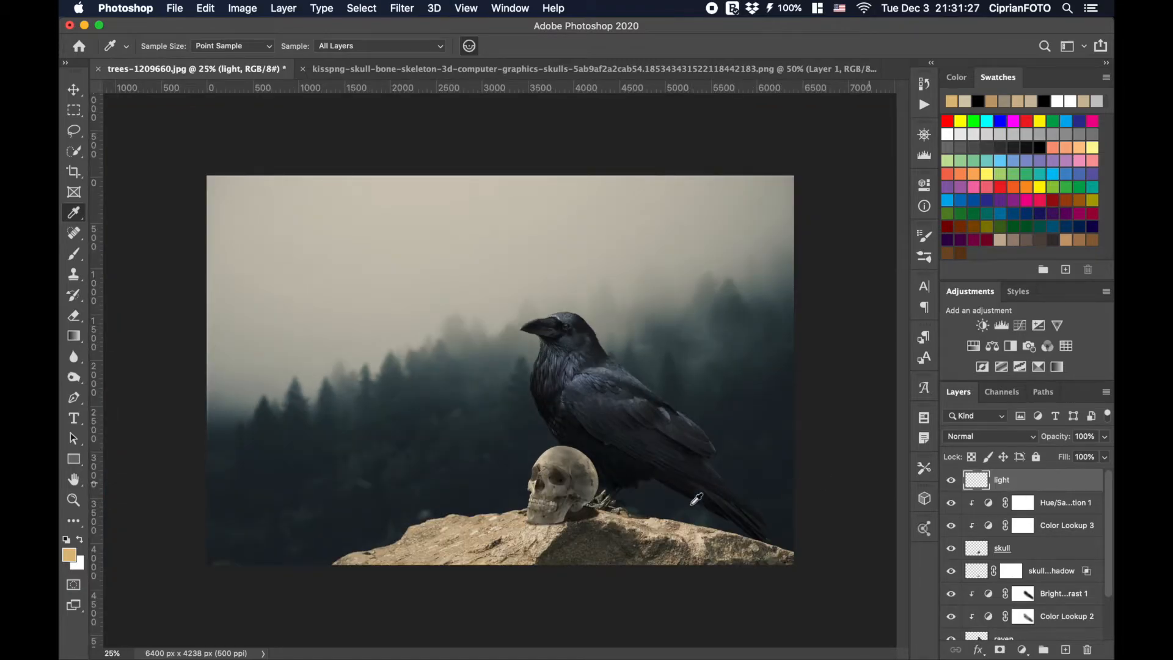
pyautogui.click(74, 256)
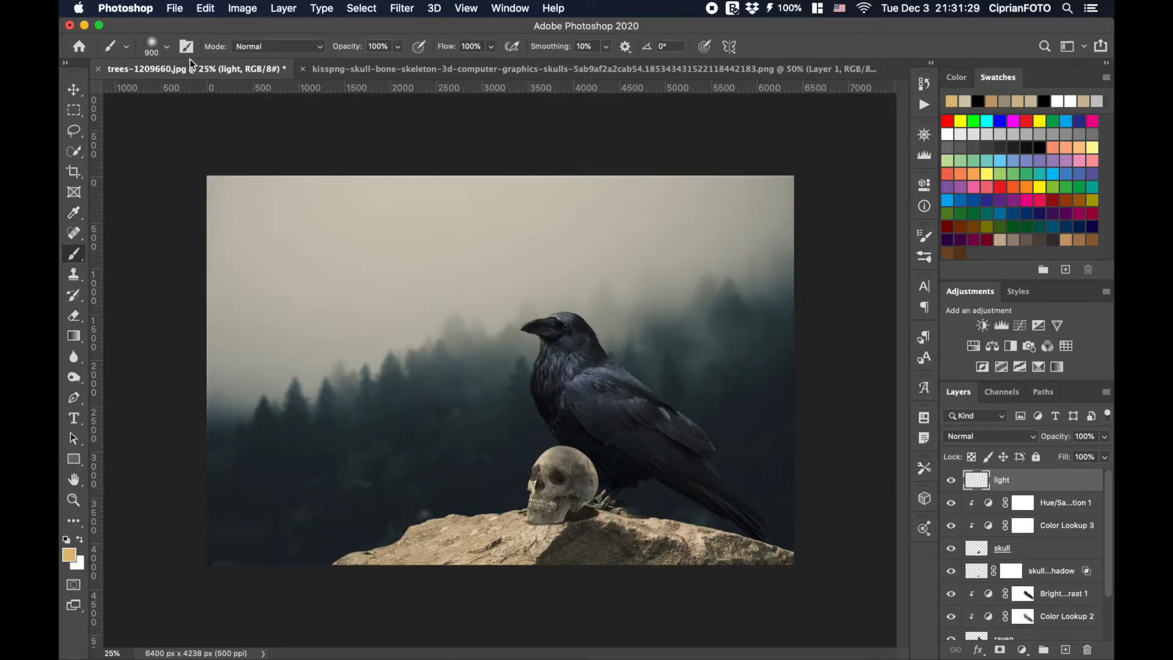
pyautogui.press(']')
pyautogui.press(']')
pyautogui.press(']')
pyautogui.press(']')
pyautogui.press(']')
pyautogui.press(']')
pyautogui.press(']')
pyautogui.press(']')
pyautogui.press(']')
pyautogui.press(']')
pyautogui.press(']')
pyautogui.press(']')
pyautogui.press(']')
pyautogui.press(']')
pyautogui.press(']')
pyautogui.press(']')
pyautogui.press(']')
pyautogui.press(']')
pyautogui.press(']')
pyautogui.press(']')
pyautogui.press(']')
pyautogui.press(']')
pyautogui.press(']')
pyautogui.press(']')
pyautogui.press(']')
pyautogui.press(']')
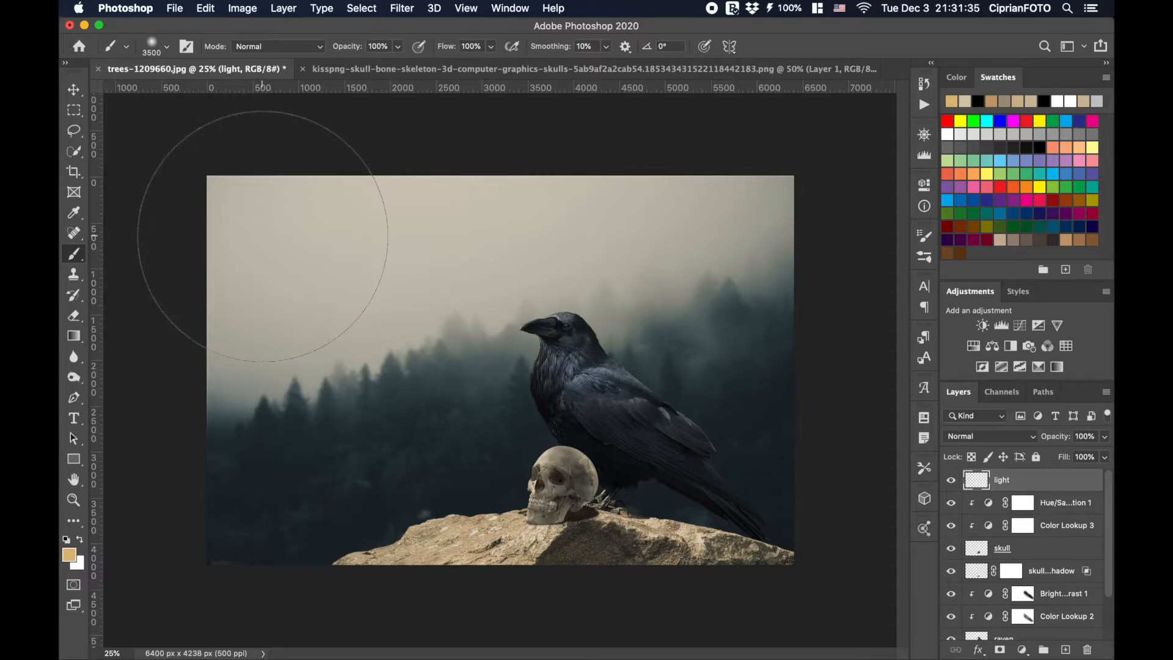
pyautogui.click(263, 233)
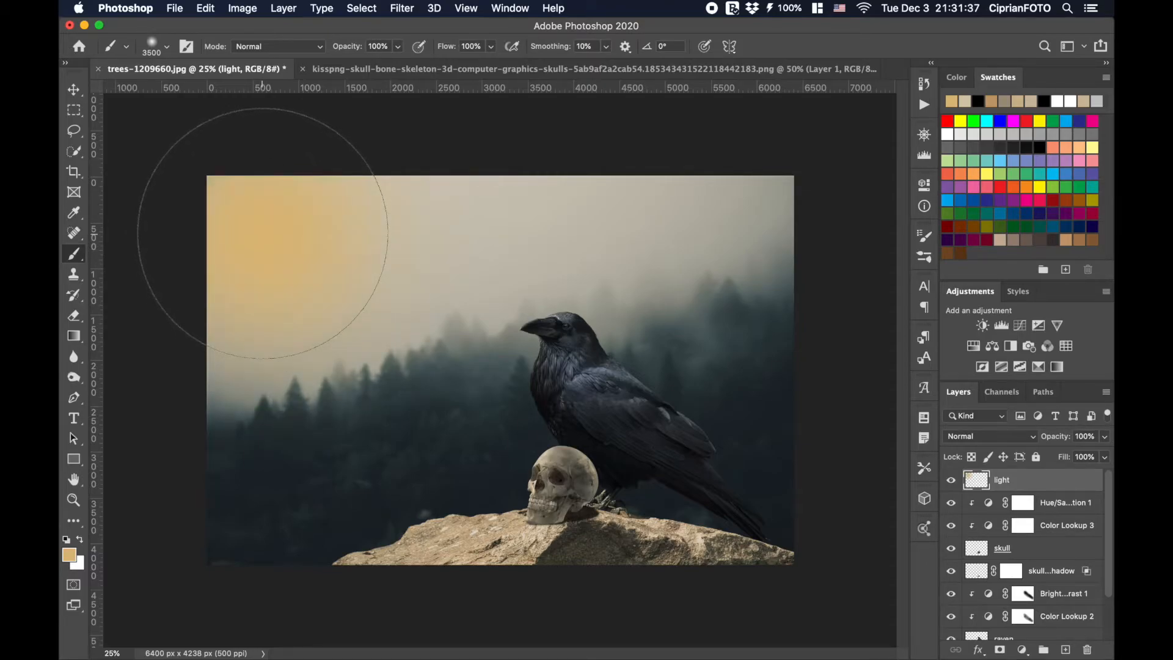
# Scale the tan glow proportionally to about 233% so it spreads across the forest and raven
pyautogui.press('super+minus')
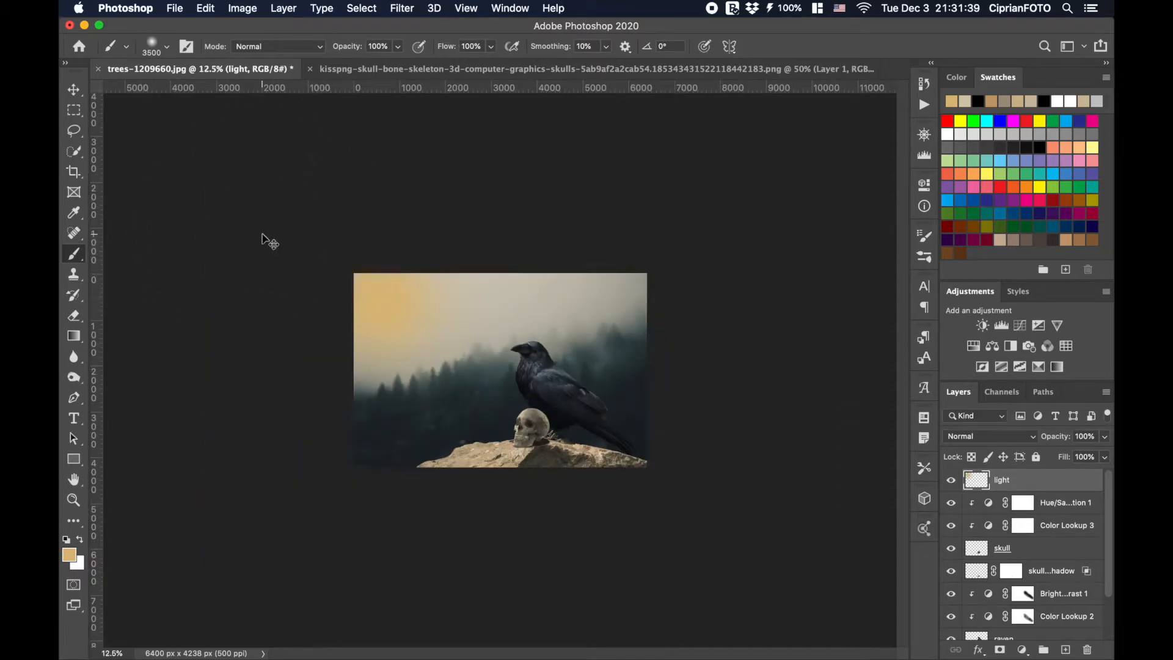
pyautogui.press('super+t')
pyautogui.moveTo(513, 432); pyautogui.dragTo(780, 551)
pyautogui.press('Return')
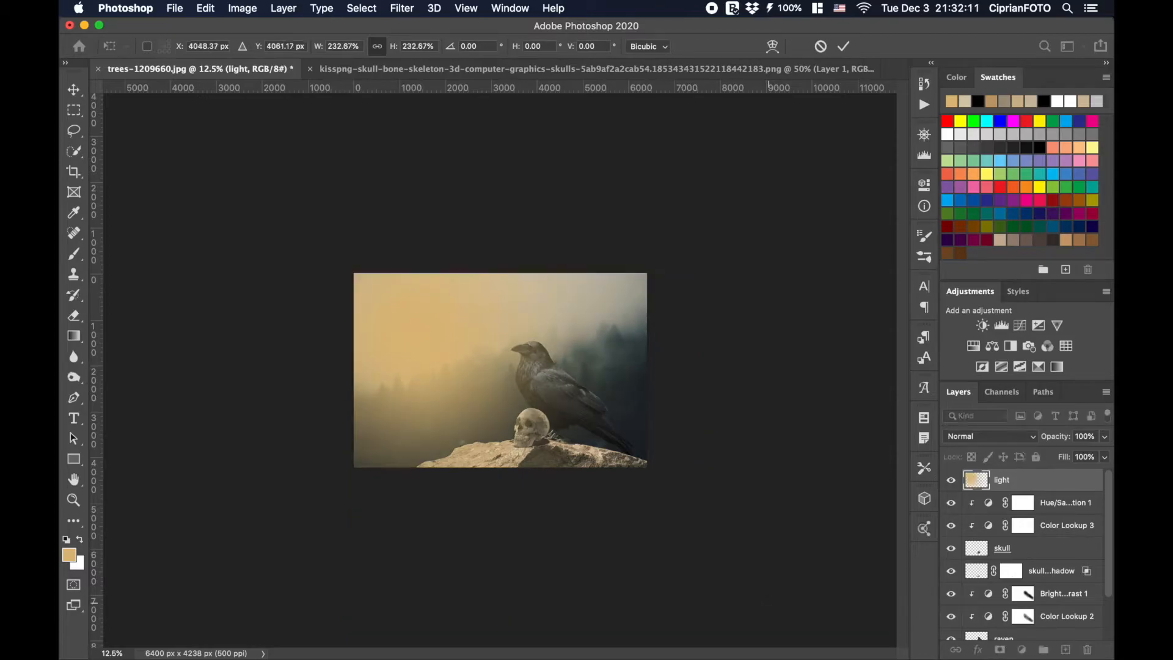
# Set the "light" layer's blend mode to Hard Light and lower its Fill to 73%
pyautogui.press('b')
pyautogui.press('super+0')
pyautogui.press('v')
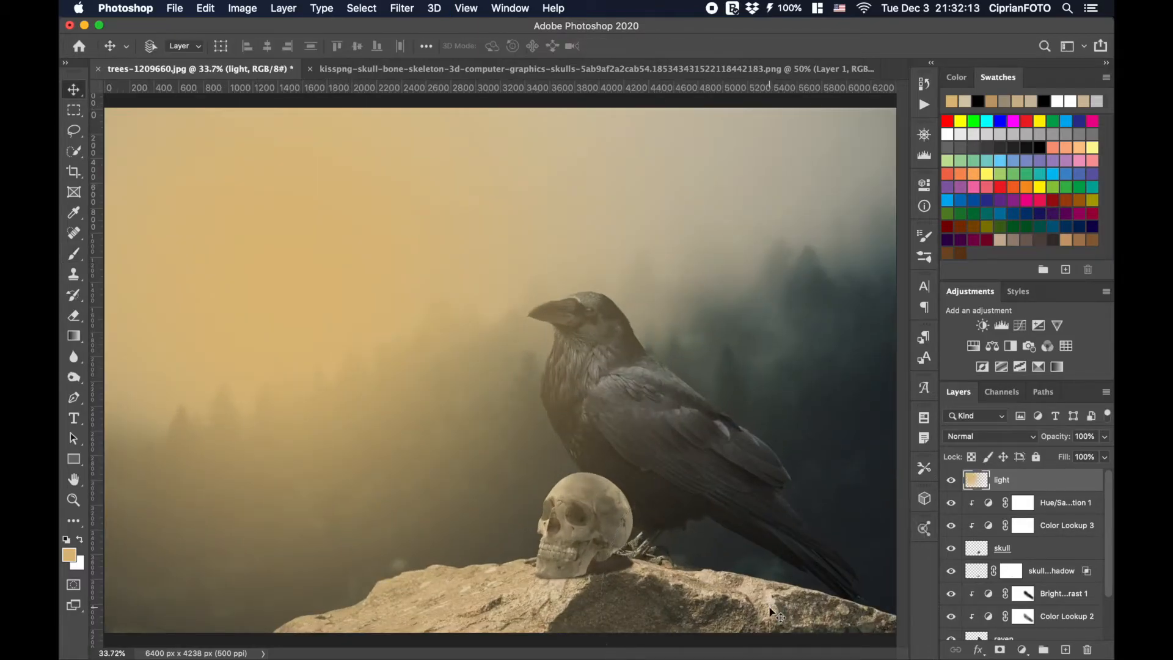
pyautogui.click(991, 439)
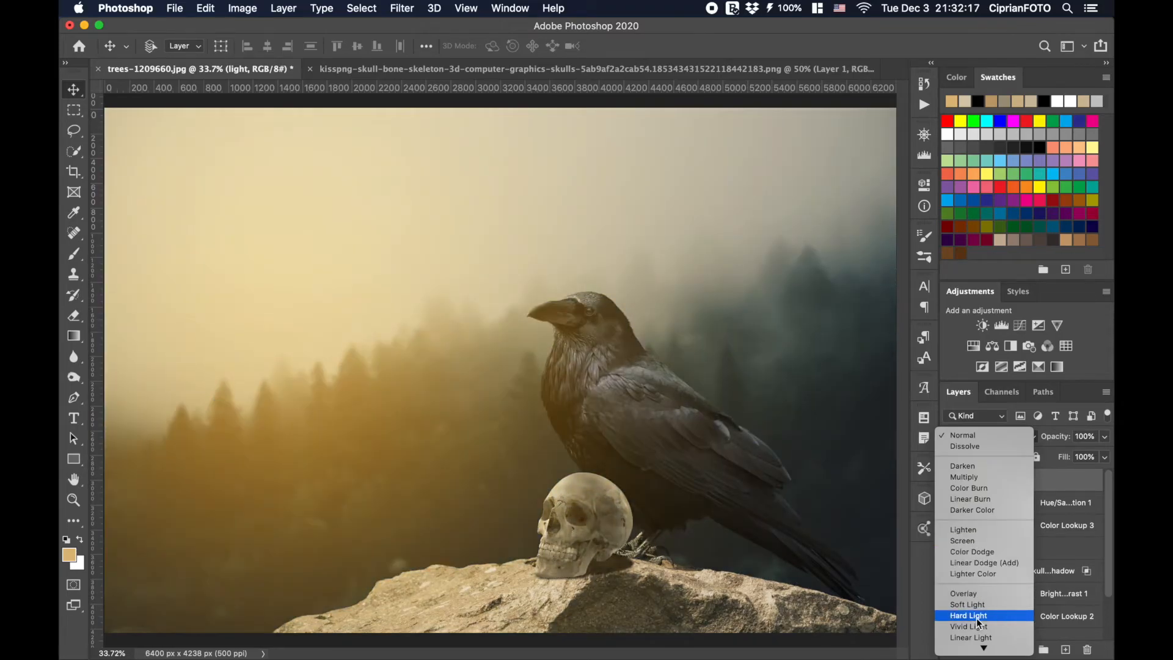
pyautogui.click(976, 618)
pyautogui.moveTo(1062, 462); pyautogui.dragTo(1041, 468)
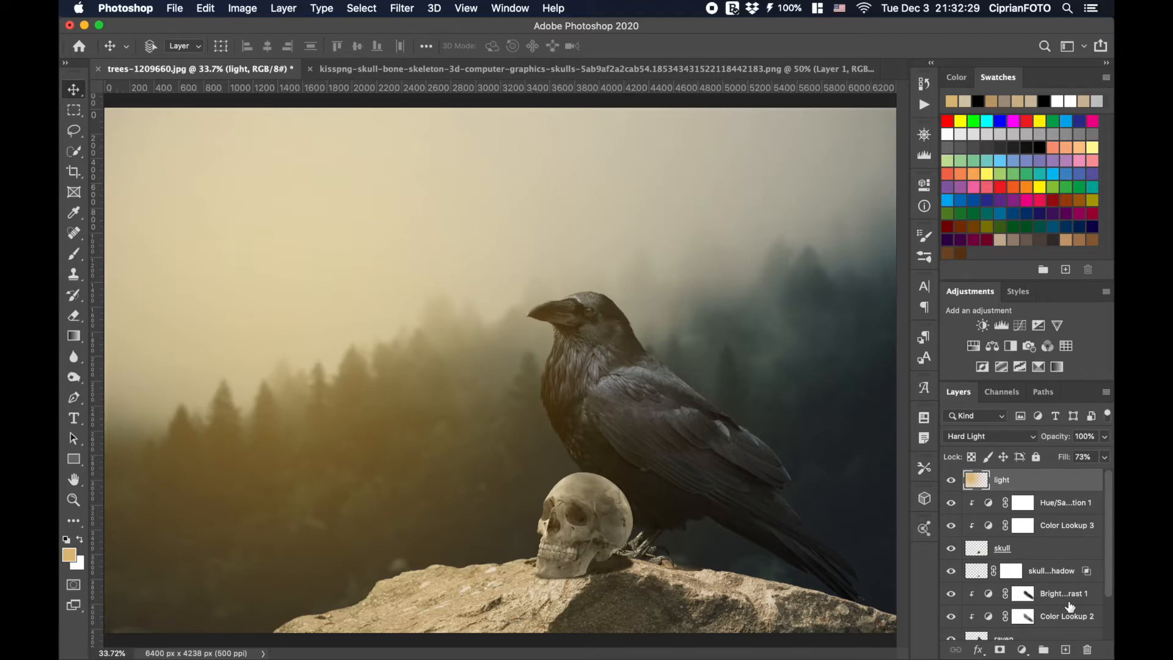
# Create a new layer above "light" and name it "birds"
pyautogui.click(1068, 650)
pyautogui.doubleClick(1008, 480)
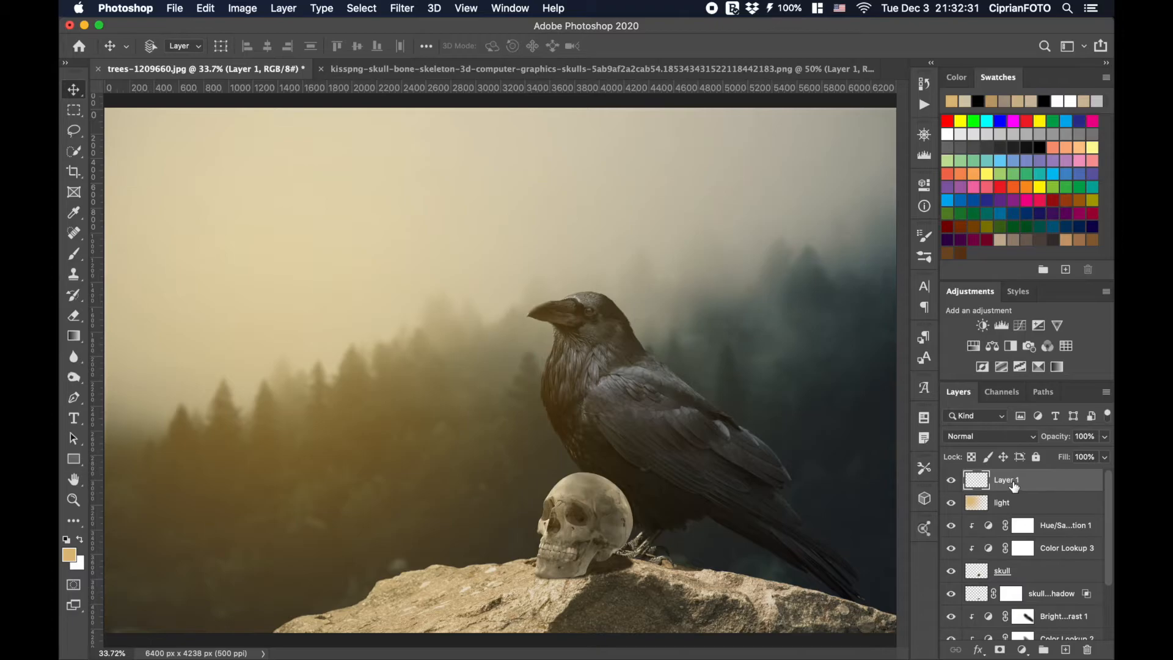
pyautogui.write('birds')
pyautogui.press('Return')
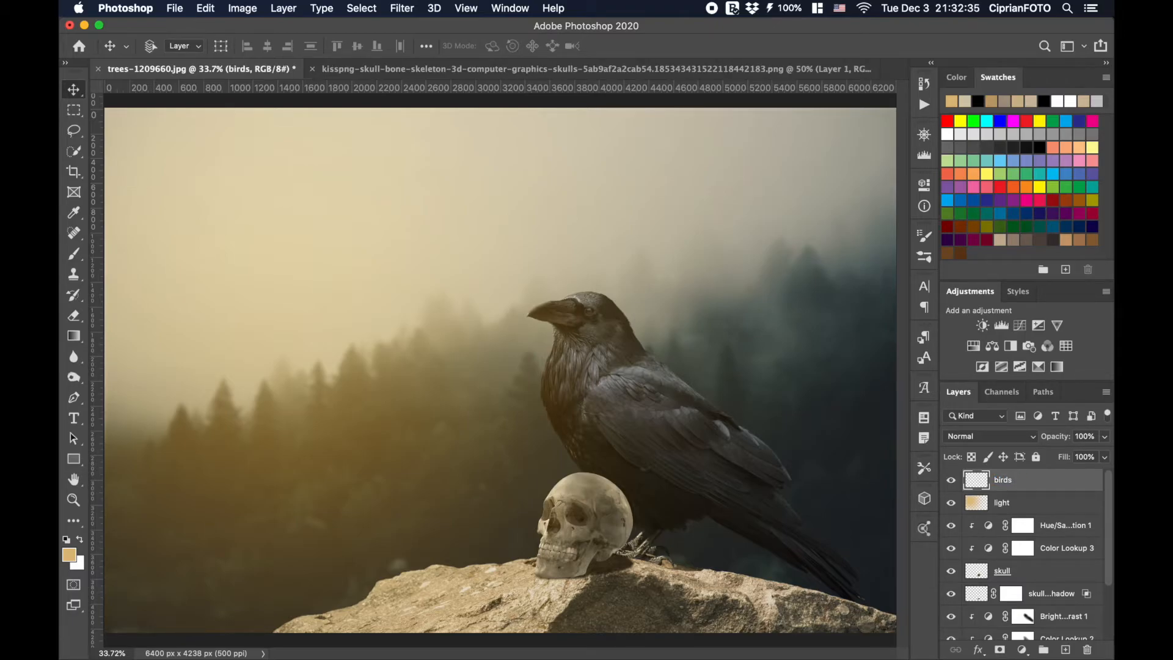
# Reset the colors to black and white and choose the 400 px flying-birds brush preset
pyautogui.click(66, 540)
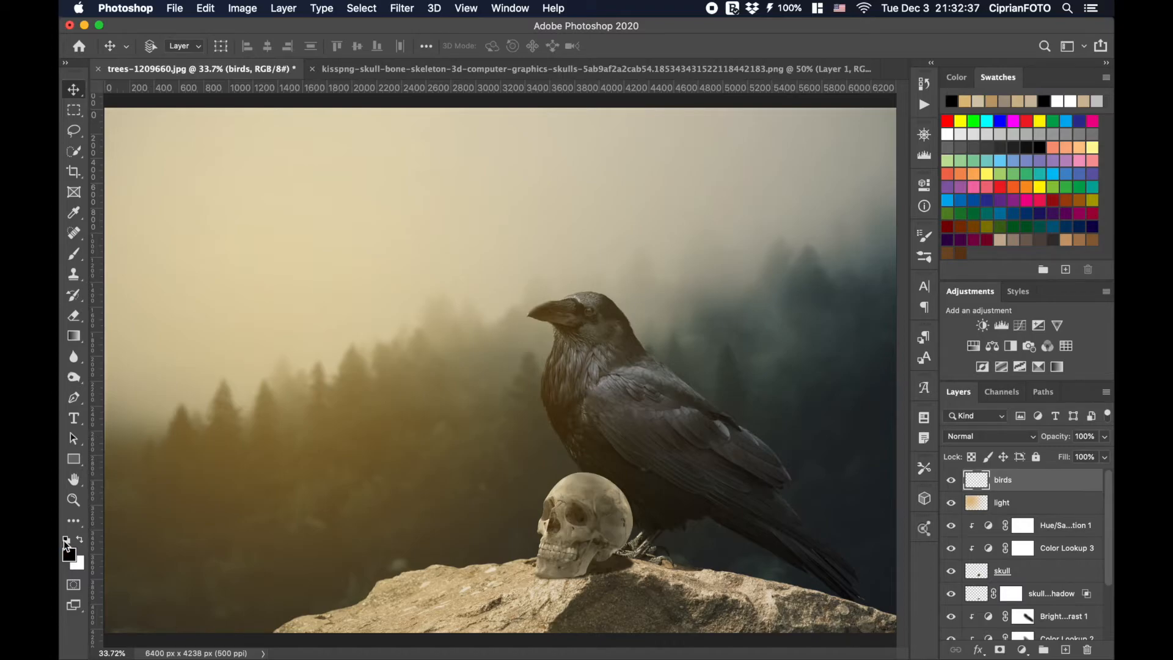
pyautogui.click(73, 254)
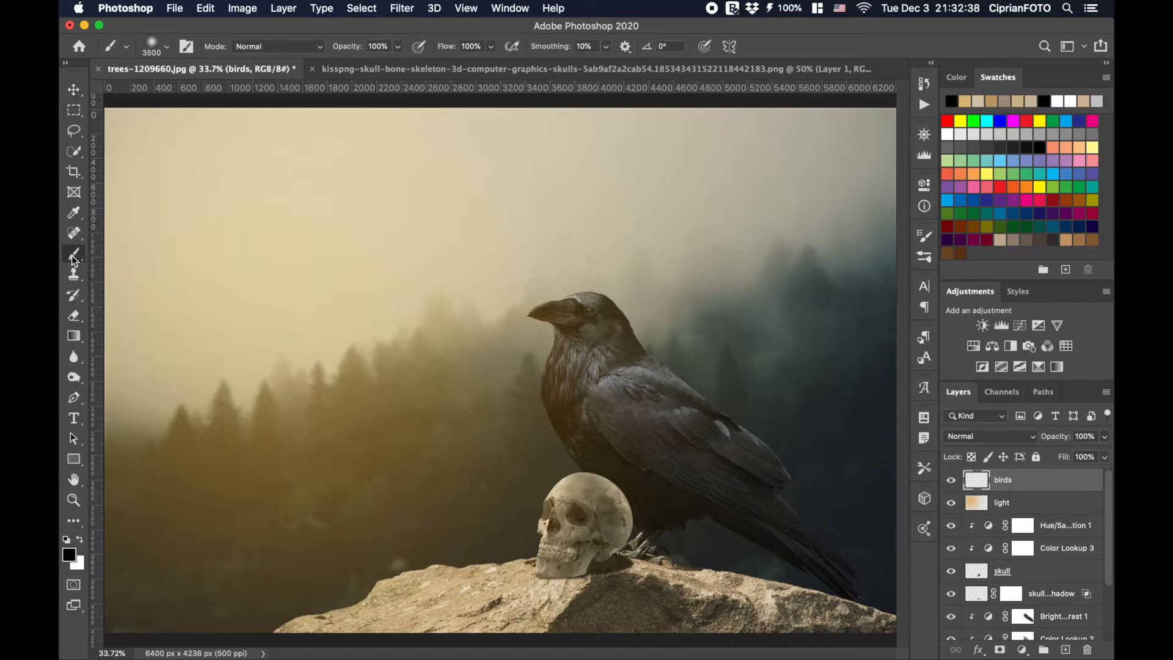
pyautogui.click(152, 54)
pyautogui.moveTo(399, 191); pyautogui.dragTo(396, 295)
pyautogui.click(349, 256)
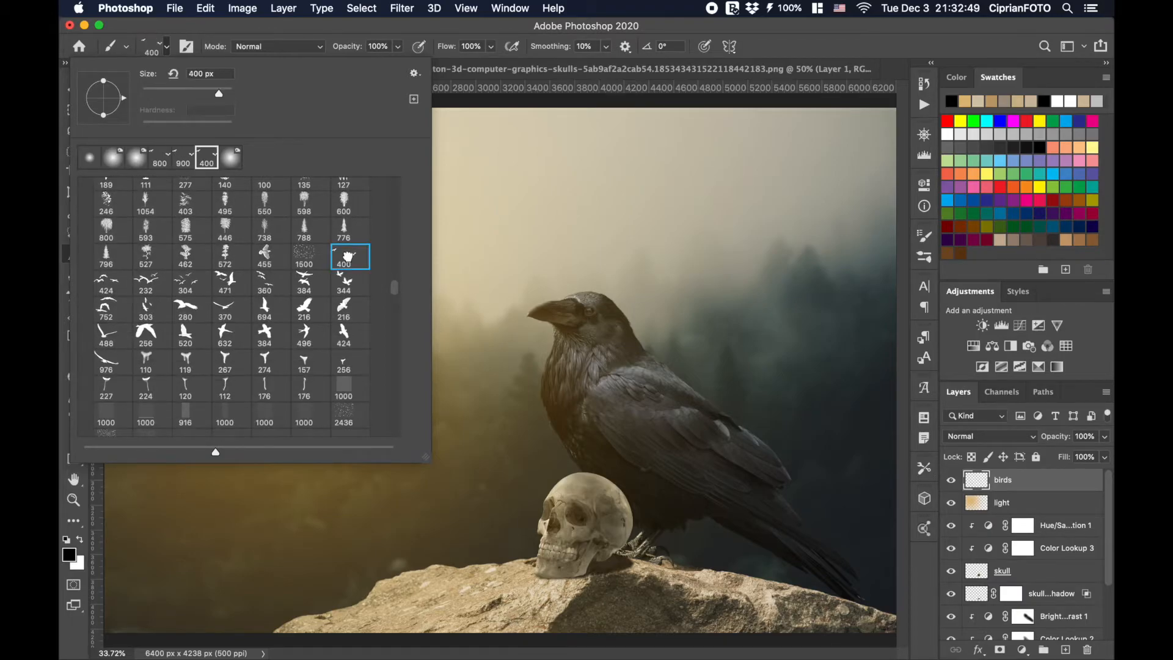
# Enlarge the bird brush to 1300 px and stamp two small black birds in the upper-left part of the sky
pyautogui.press('Return')
pyautogui.press(']')
pyautogui.press(']')
pyautogui.press(']')
pyautogui.press(']')
pyautogui.press(']')
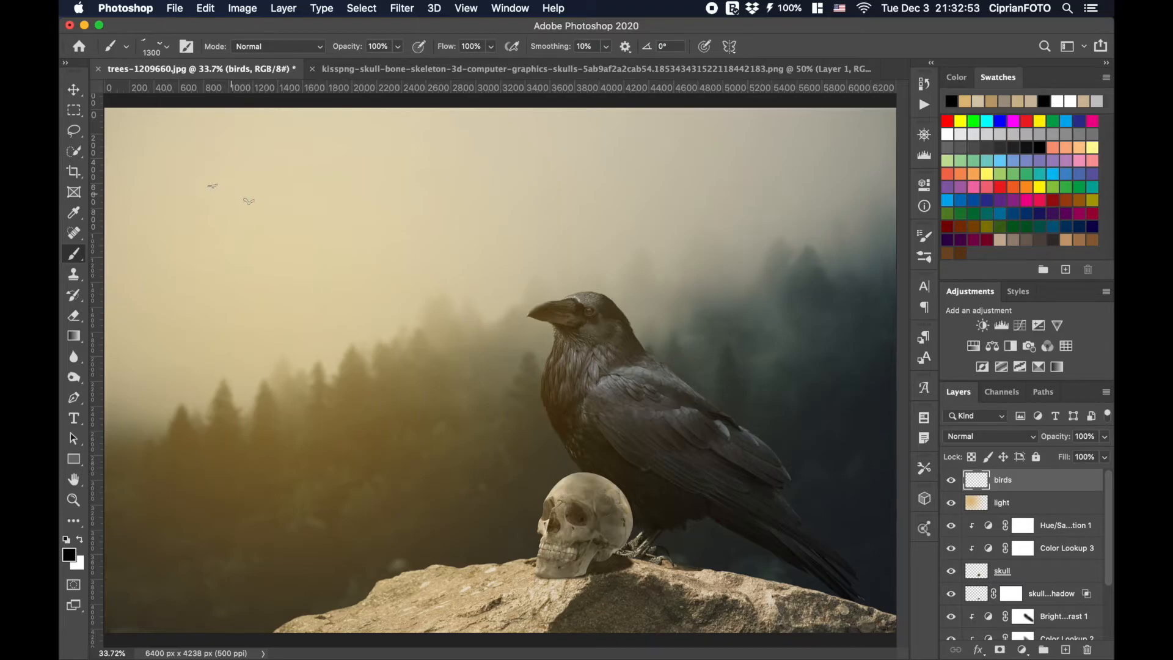
pyautogui.click(231, 193)
pyautogui.press('v')
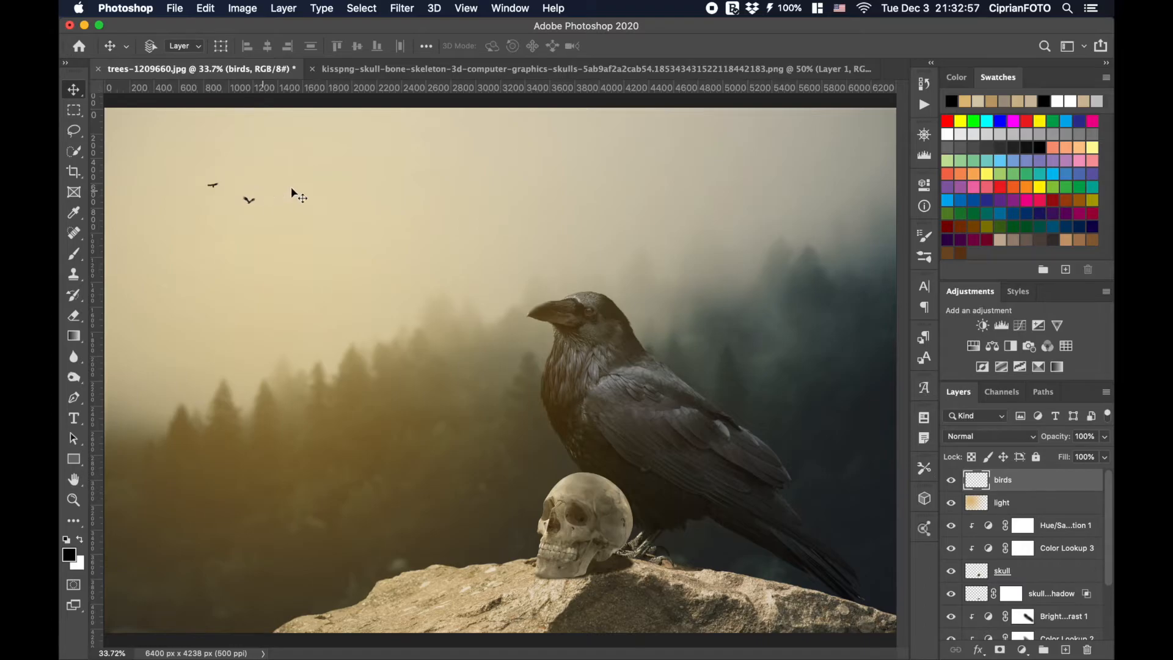
# Soften the birds with a 3.9 px Gaussian Blur
pyautogui.click(405, 11)
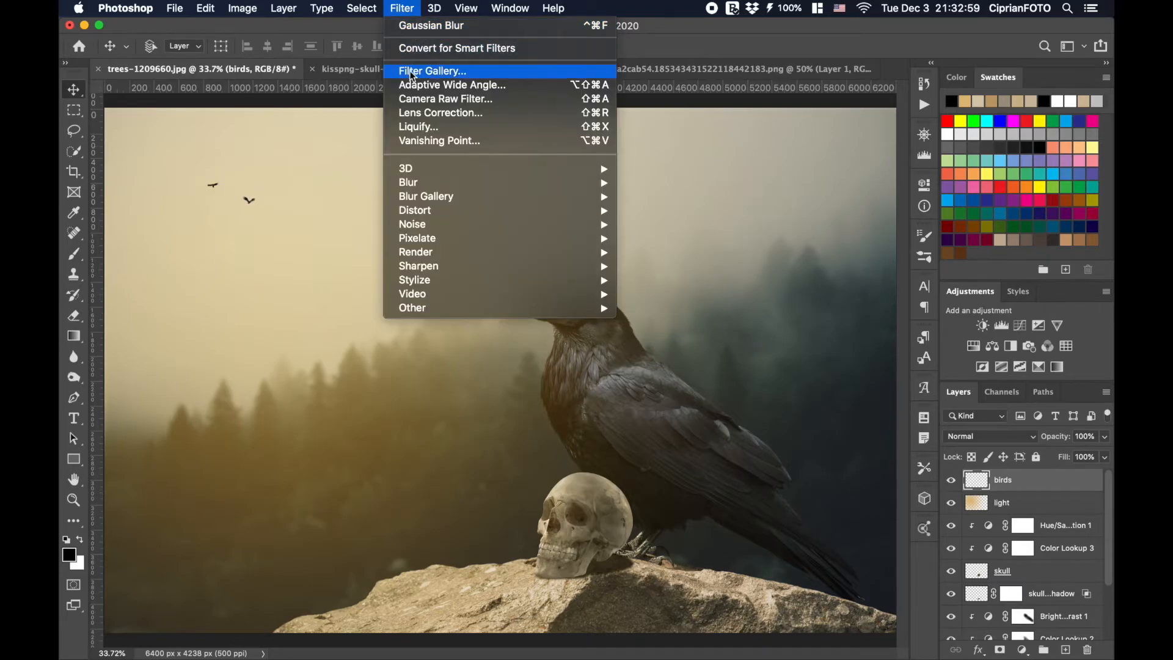
pyautogui.moveTo(426, 183)
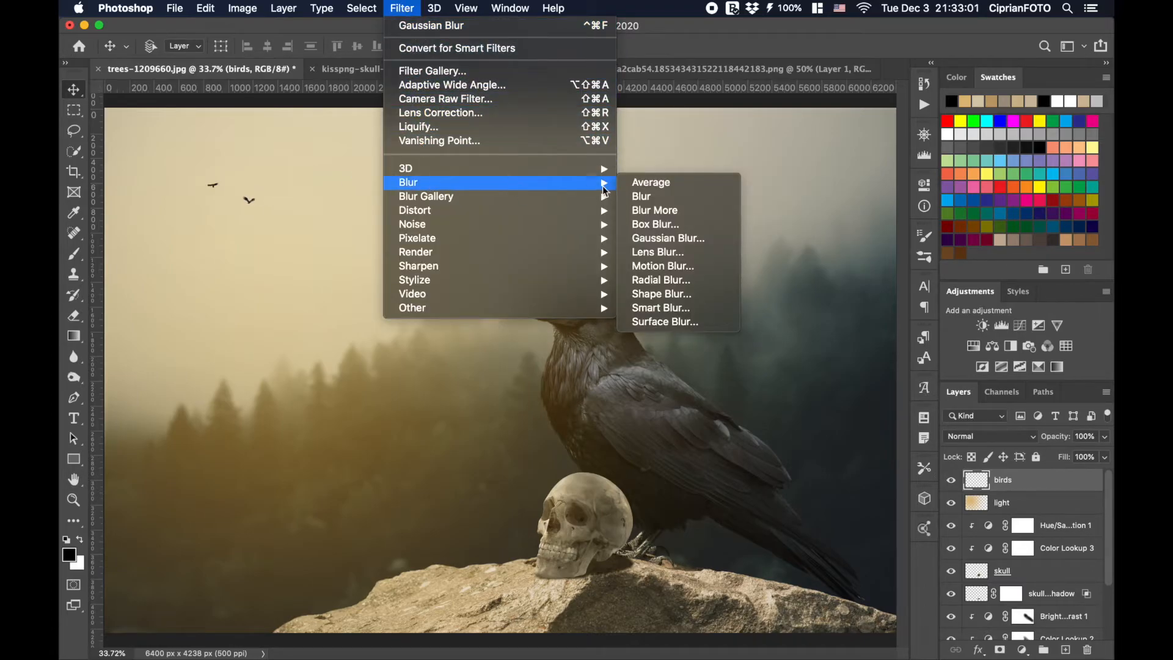
pyautogui.click(658, 236)
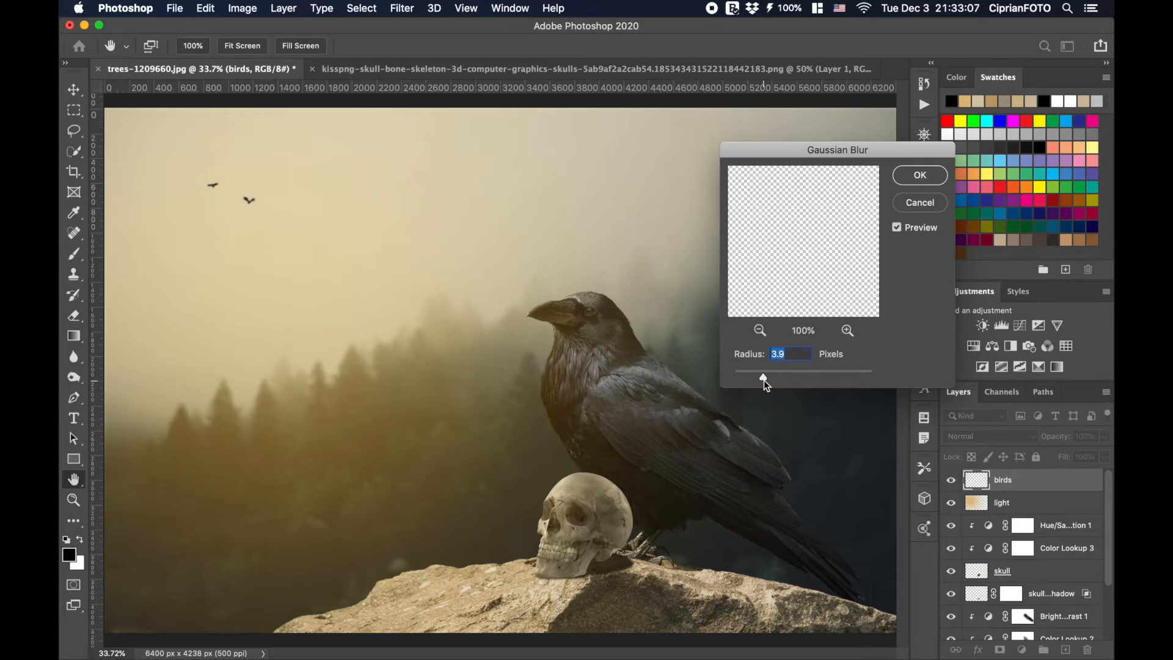
pyautogui.click(914, 180)
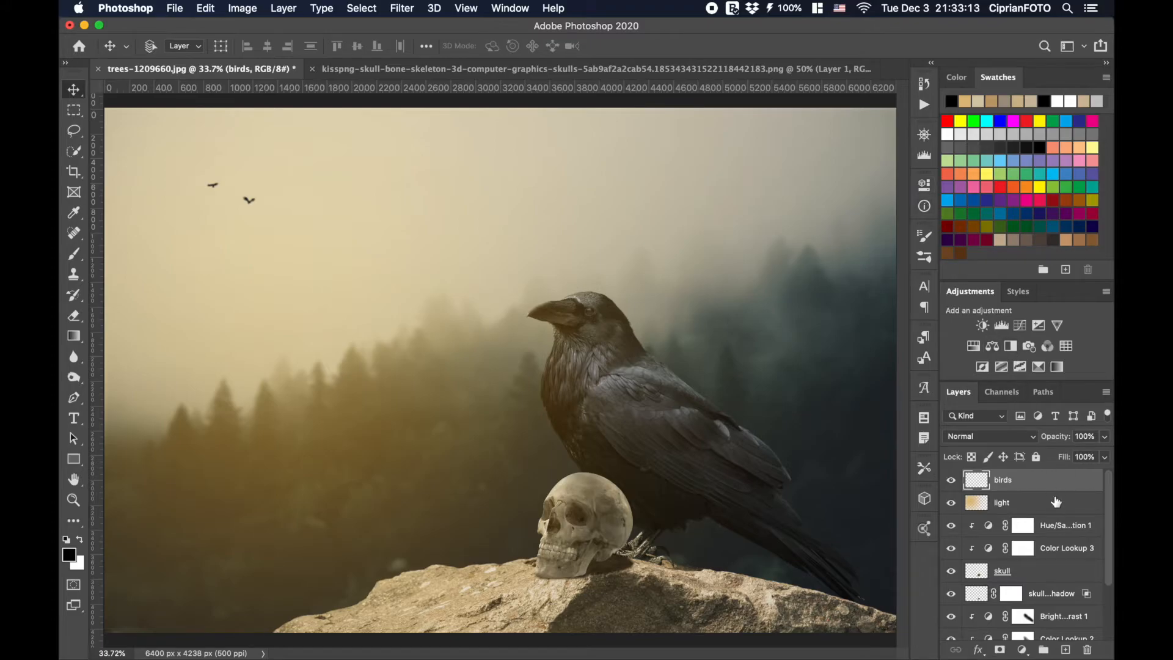
# Group all layers from "birds" down to "forest"
pyautogui.scroll(-3, 1056, 497)
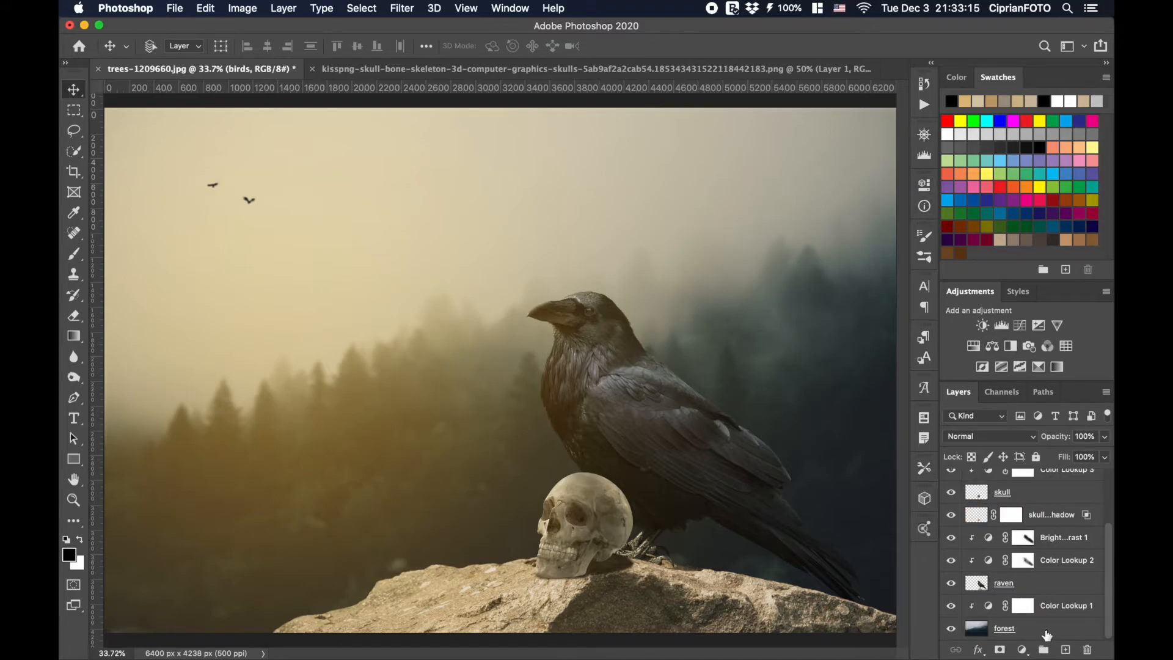
pyautogui.keyDown('shift'); pyautogui.click(1044, 636); pyautogui.keyUp('shift')
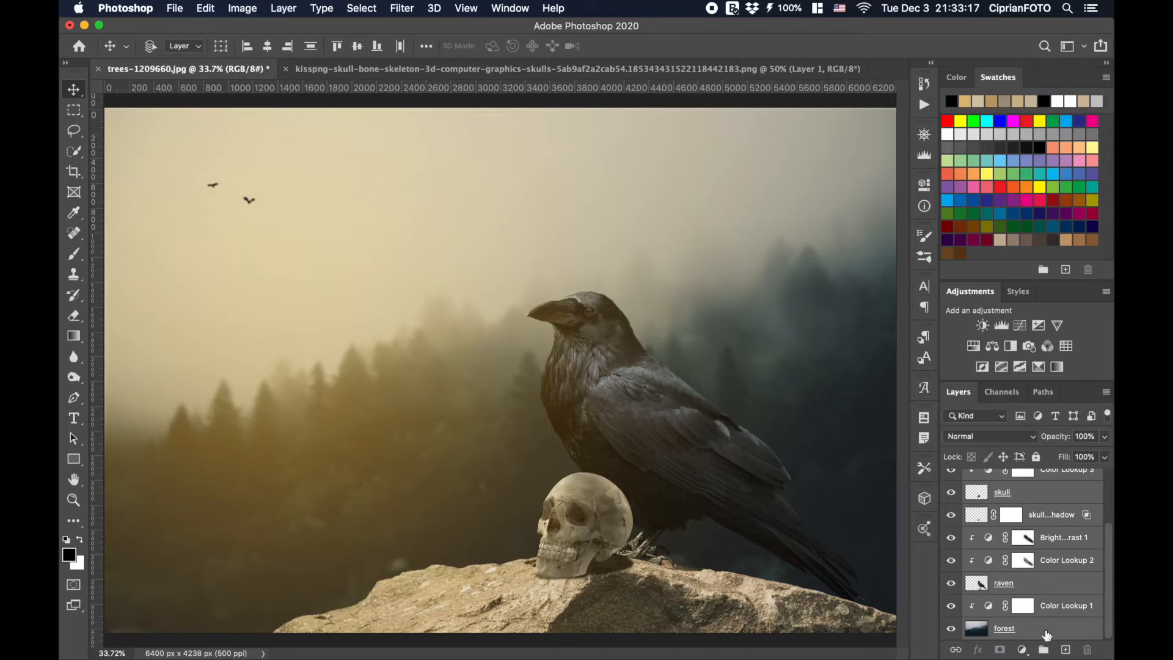
pyautogui.press('super+g')
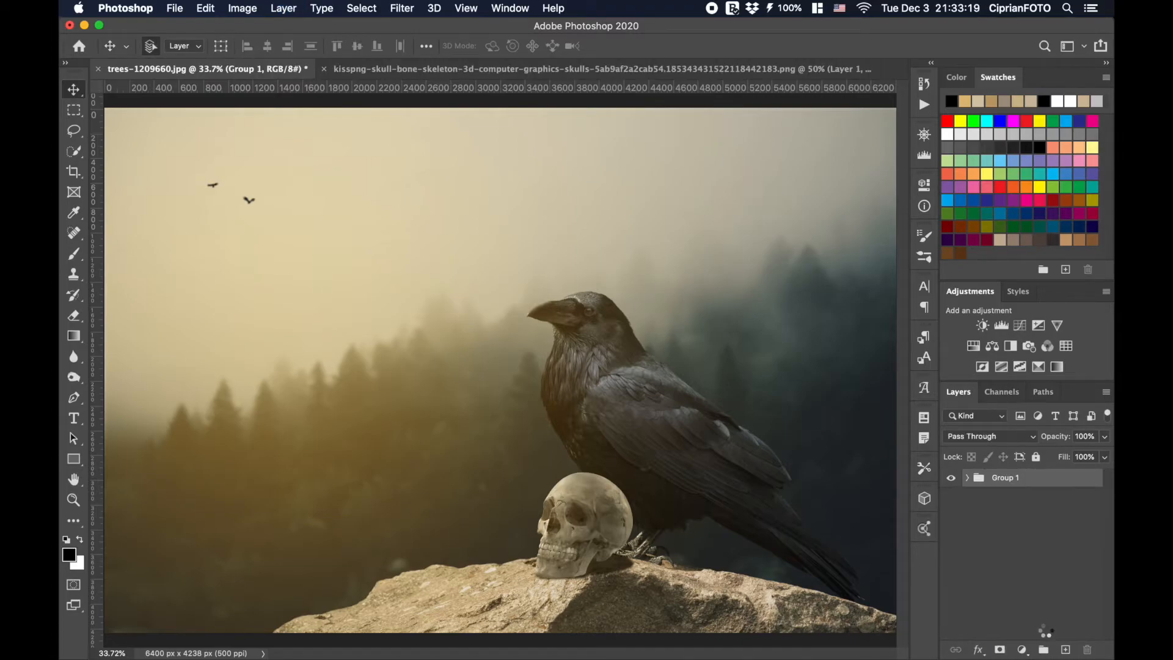
# Stamp a merged copy of the visible image above the group and convert it to a Smart Object
pyautogui.press('super+alt+shift+e')
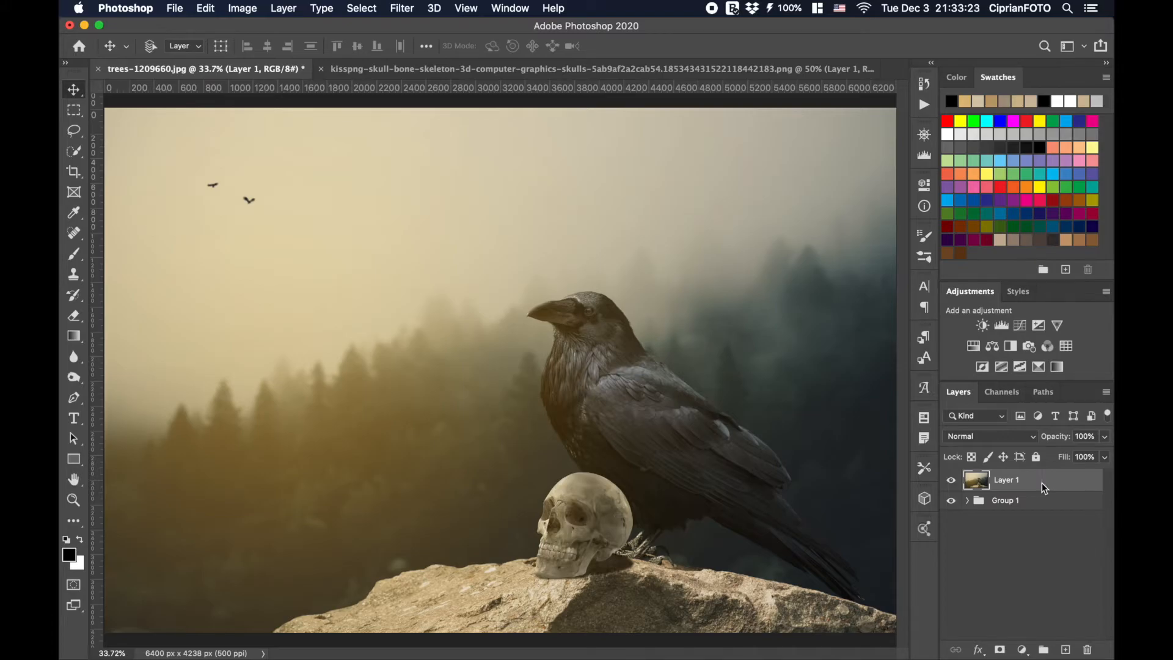
pyautogui.rightClick(1042, 483)
pyautogui.click(995, 223)
# Open the Camera Raw Filter on the merged layer and set Contrast to +40 and Dehaze to +20
pyautogui.click(409, 12)
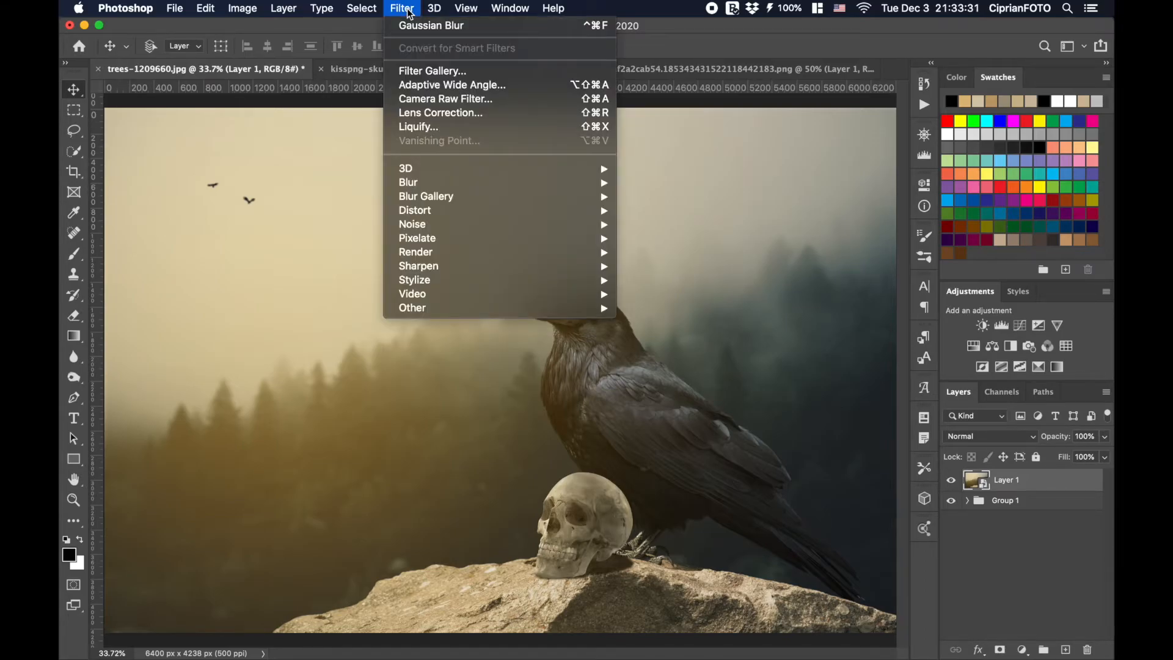
pyautogui.click(425, 99)
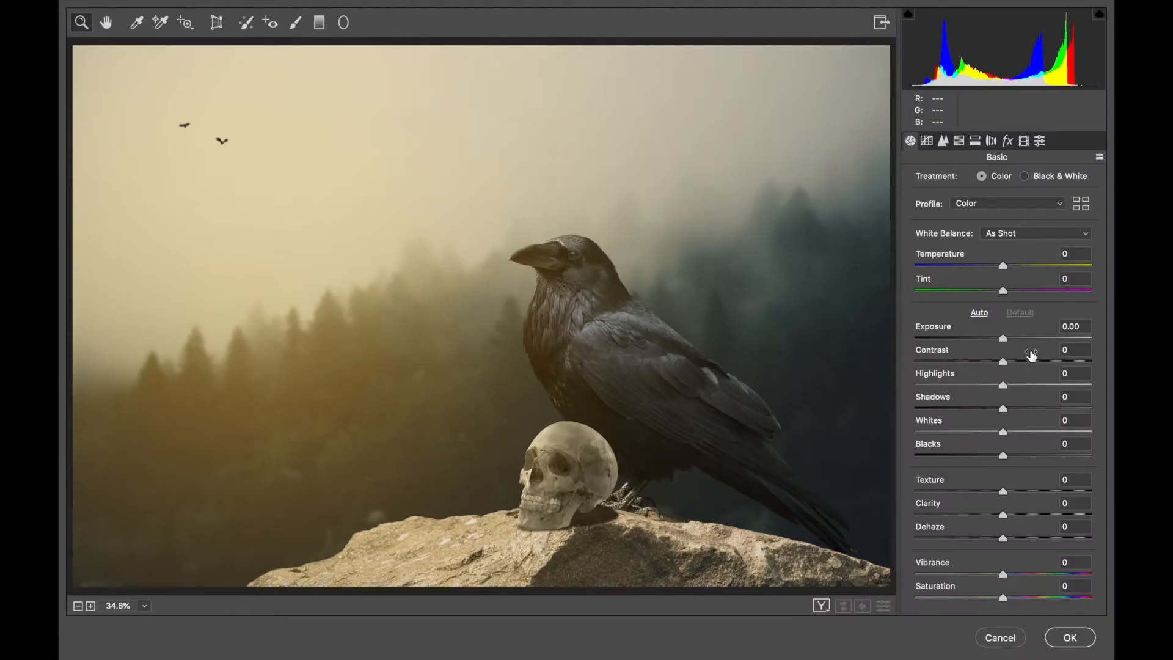
pyautogui.click(1067, 350)
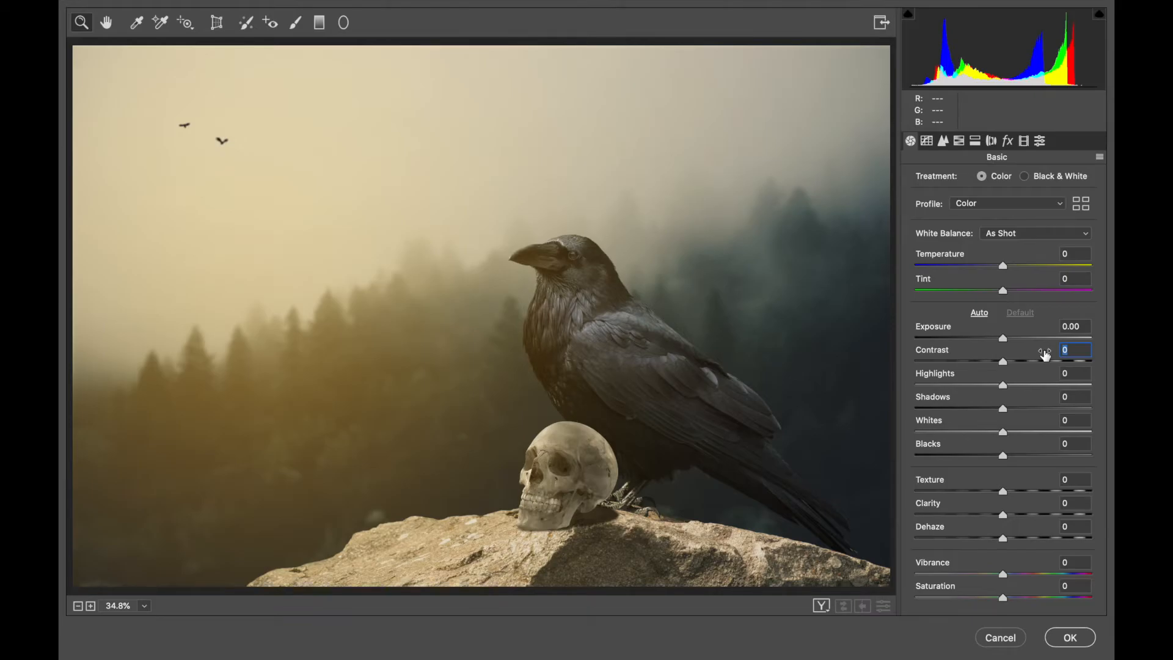
pyautogui.write('40')
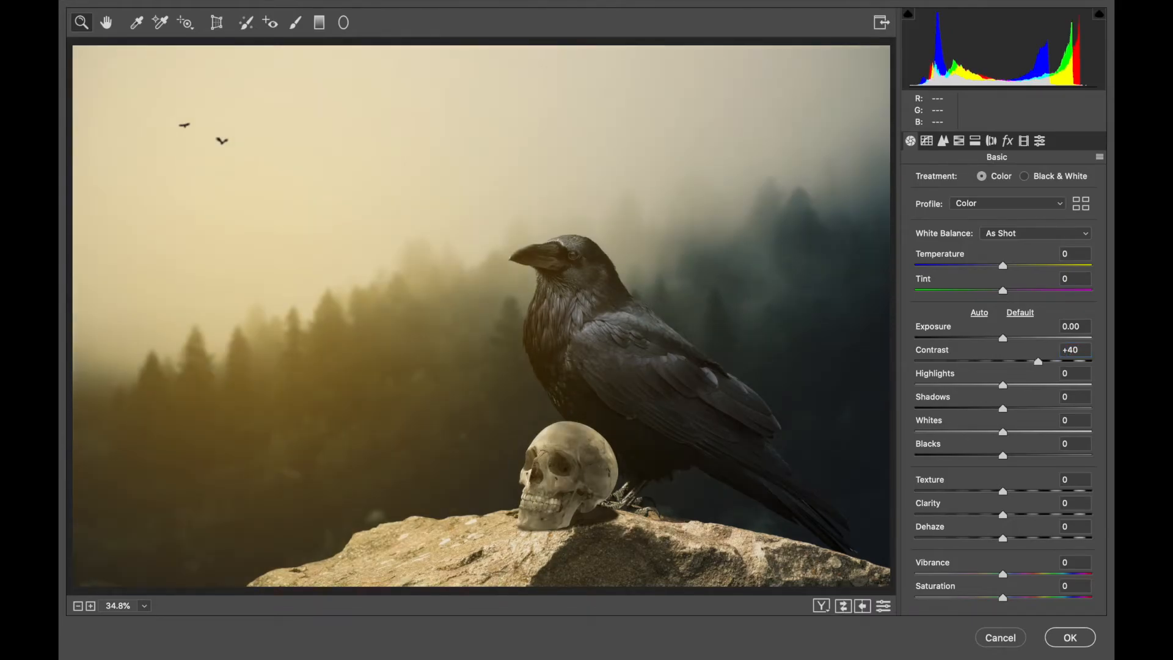
pyautogui.click(1018, 540)
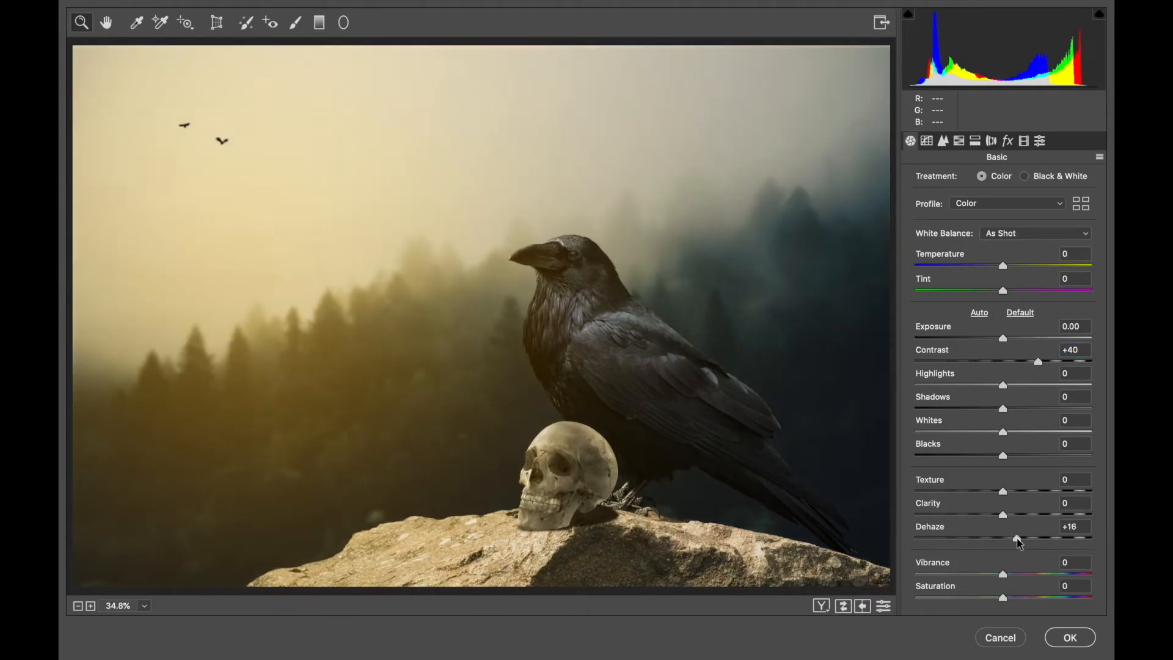
pyautogui.moveTo(1018, 542); pyautogui.dragTo(1023, 546)
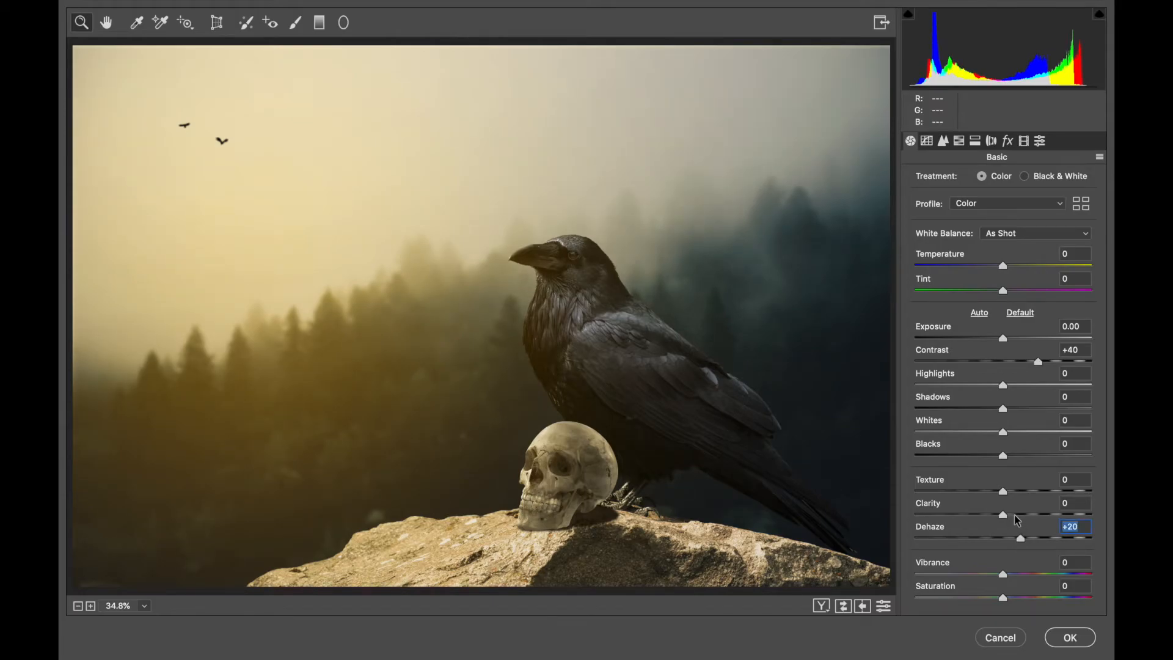
# Set Blacks to -26, Whites to +16, Shadows to -11, Highlights to +11 and Exposure to +0.25
pyautogui.moveTo(1003, 455); pyautogui.dragTo(981, 458)
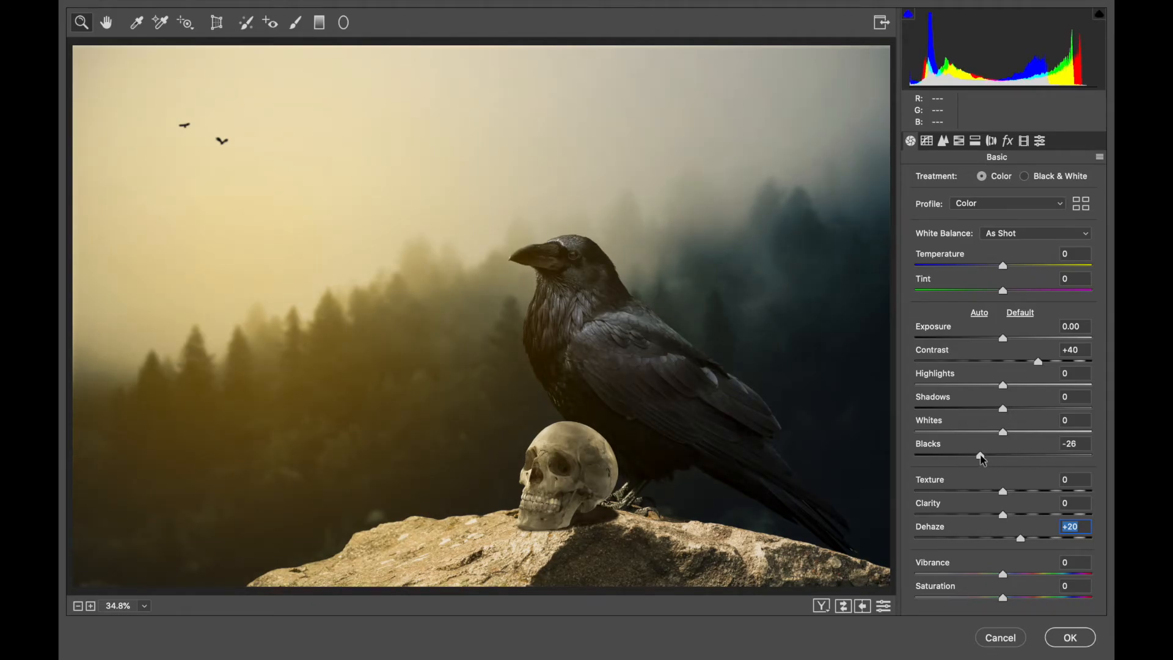
pyautogui.moveTo(1004, 434); pyautogui.dragTo(1019, 439)
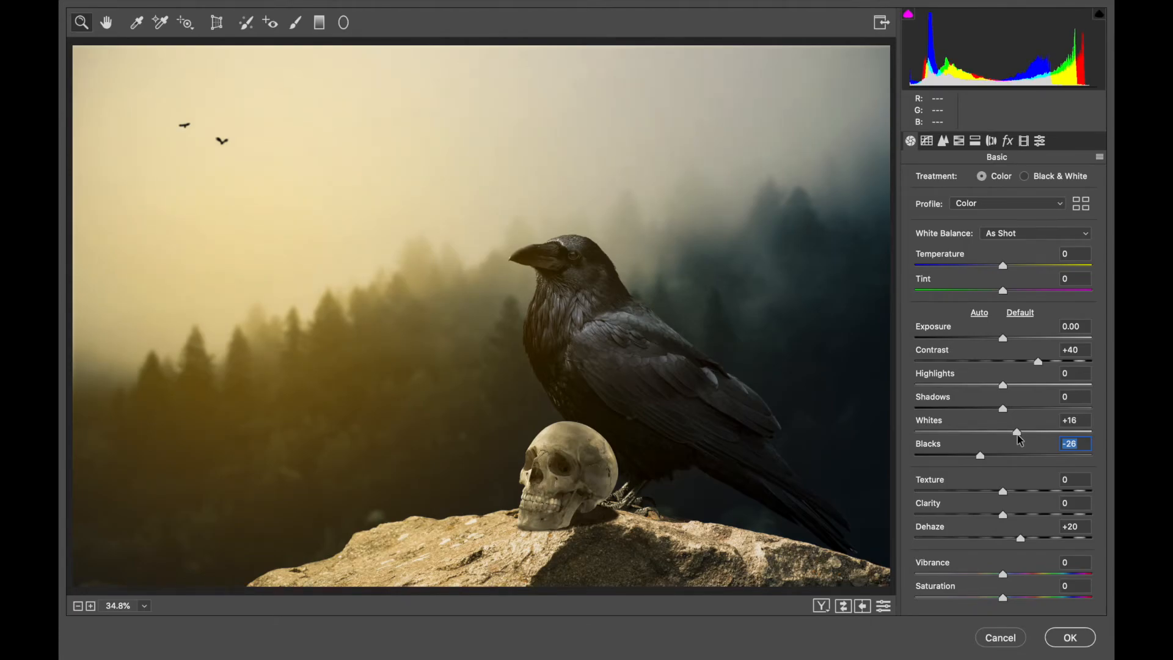
pyautogui.moveTo(1003, 409); pyautogui.dragTo(1014, 392)
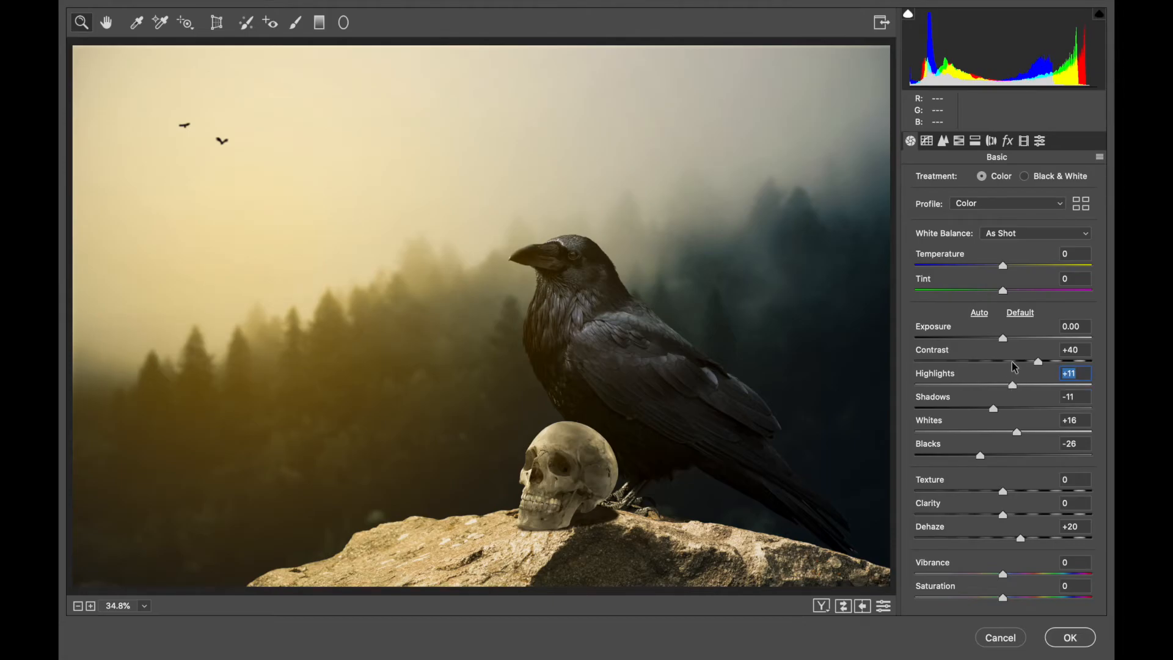
pyautogui.moveTo(1003, 339); pyautogui.dragTo(1011, 343)
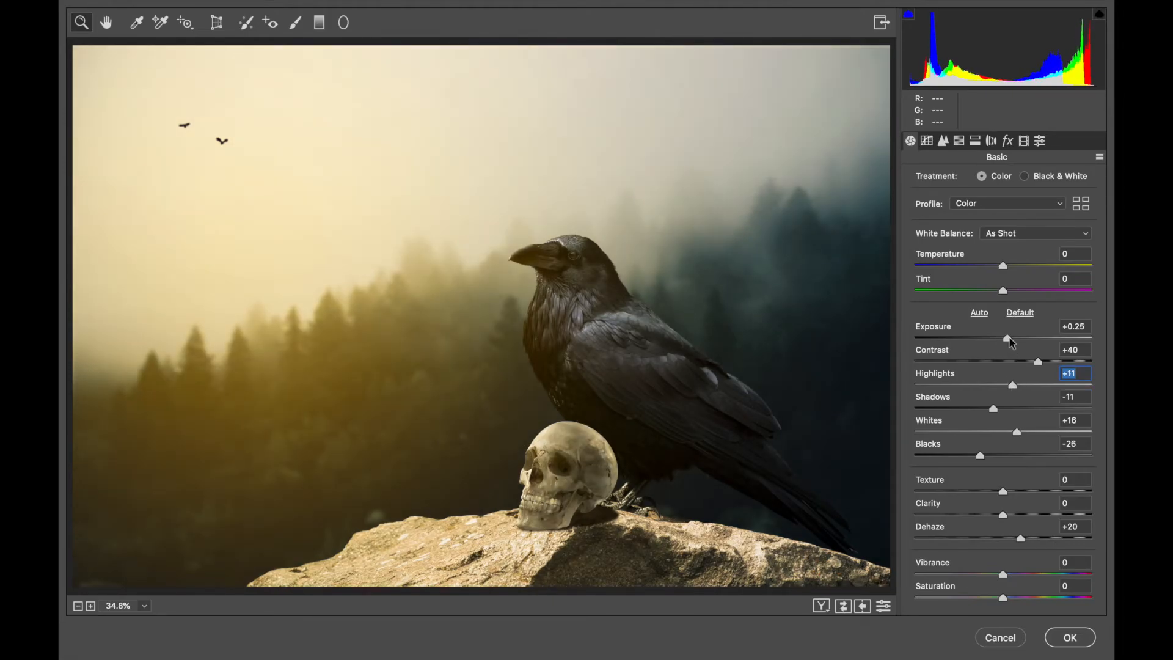
pyautogui.moveTo(1011, 342); pyautogui.dragTo(1011, 343)
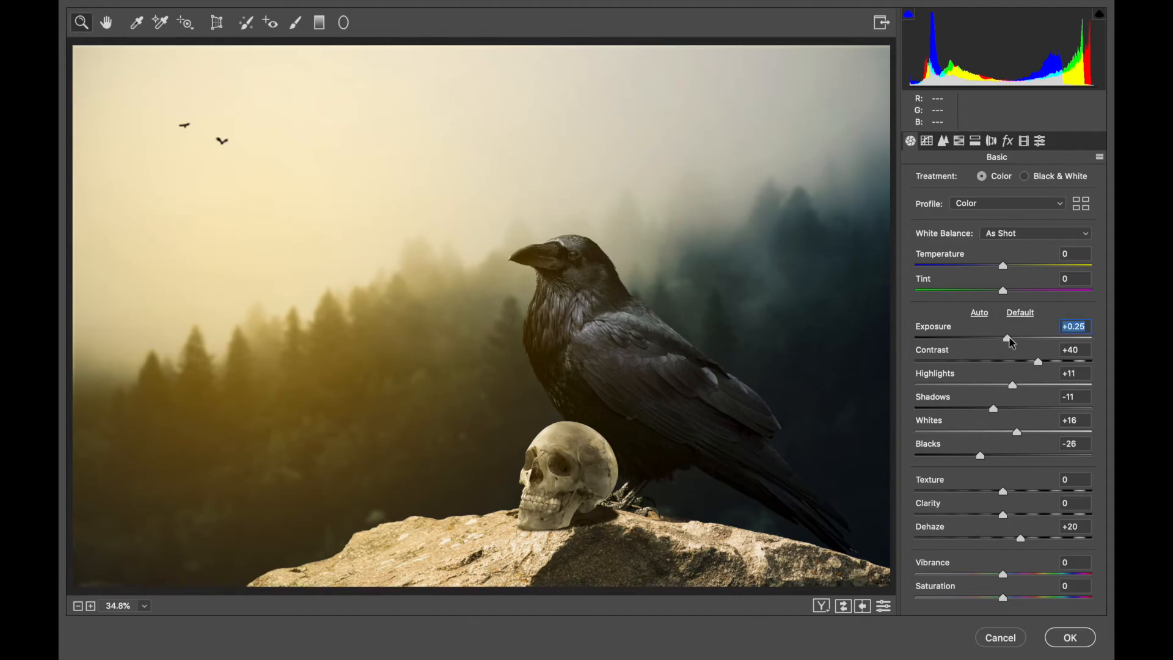
# Add a subtle dark post-crop vignette to the merged image in the Camera Raw effects settings
pyautogui.click(1007, 142)
pyautogui.moveTo(1002, 338); pyautogui.dragTo(988, 340)
pyautogui.moveTo(976, 206); pyautogui.dragTo(976, 206)
# On the RGB point tone curve, raise the black endpoint to output 21 and lower the white endpoint to output 239
pyautogui.click(927, 141)
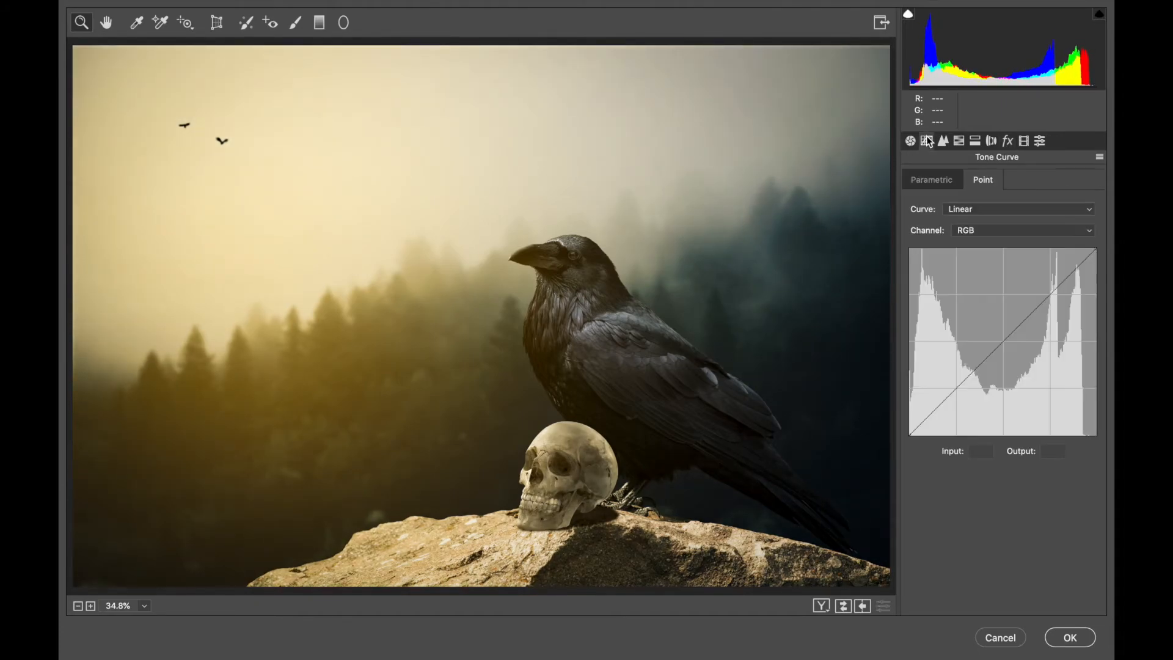
pyautogui.moveTo(909, 430); pyautogui.dragTo(906, 423)
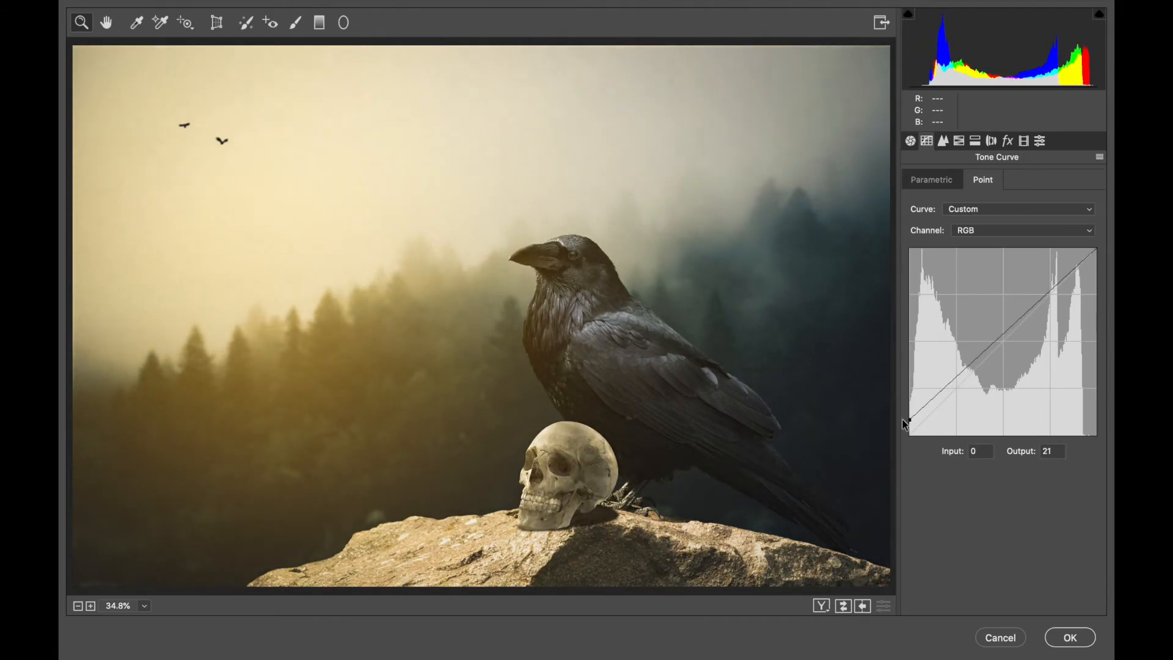
pyautogui.moveTo(1090, 248); pyautogui.dragTo(1102, 264)
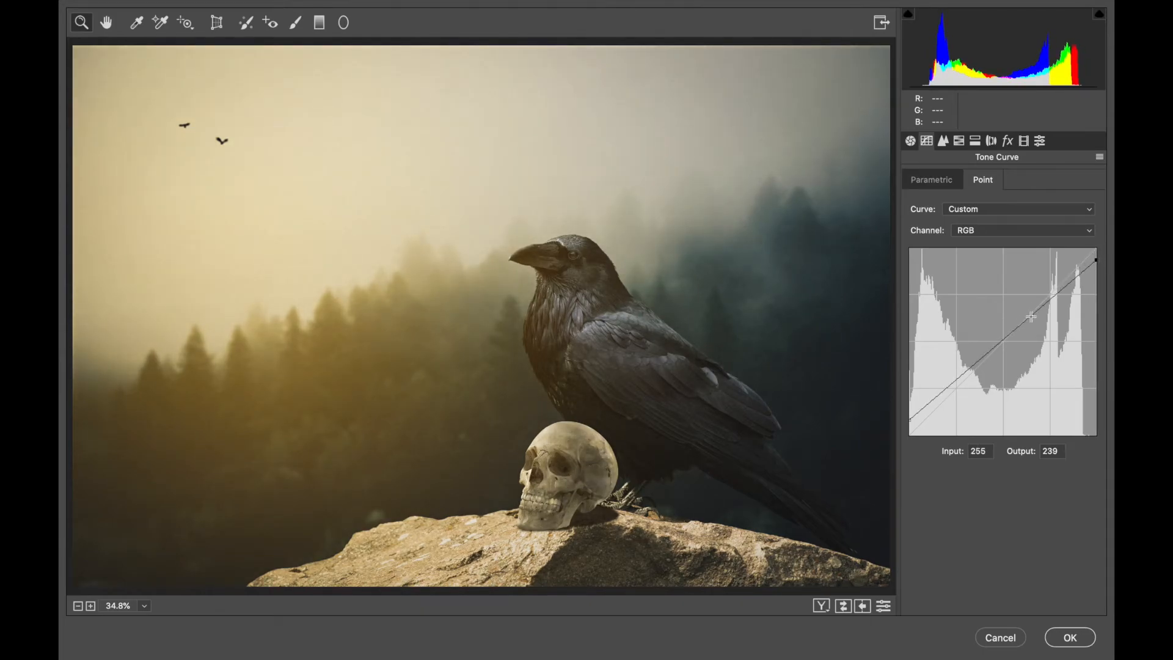
# Shape the curve into a gentle S with a lowered shadow point and a highlight point at input 172, output 173, and apply the filter
pyautogui.moveTo(950, 392); pyautogui.dragTo(954, 402)
pyautogui.moveTo(1038, 317)
pyautogui.mouseDown()
pyautogui.moveTo(1044, 324)
pyautogui.moveTo(1035, 307)
pyautogui.mouseUp()
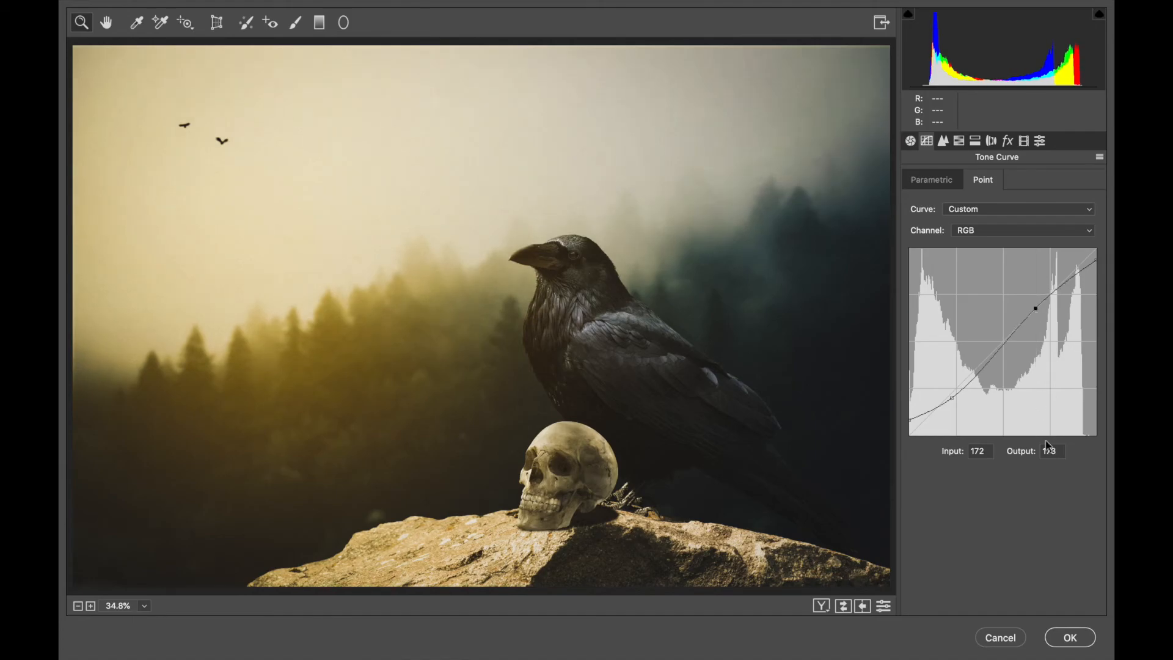
pyautogui.click(1070, 637)
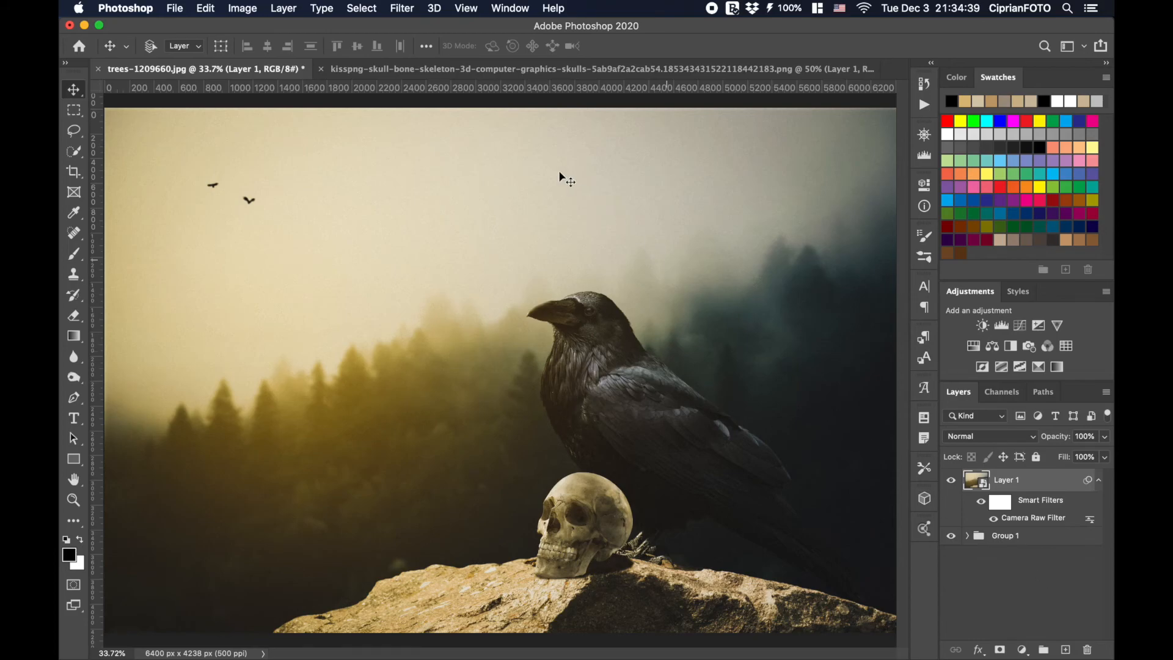
# Apply a High Pass filter with a 1.9-pixel radius to the merged Smart Object and set the layer's blend mode to Overlay
pyautogui.click(413, 13)
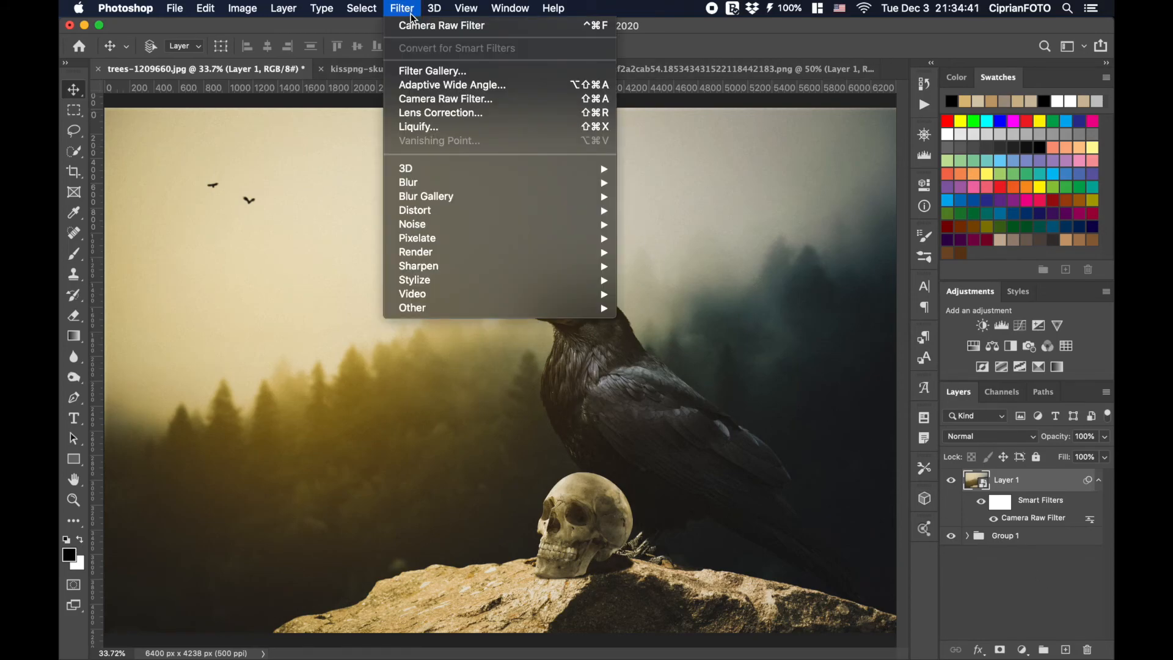
pyautogui.moveTo(452, 311)
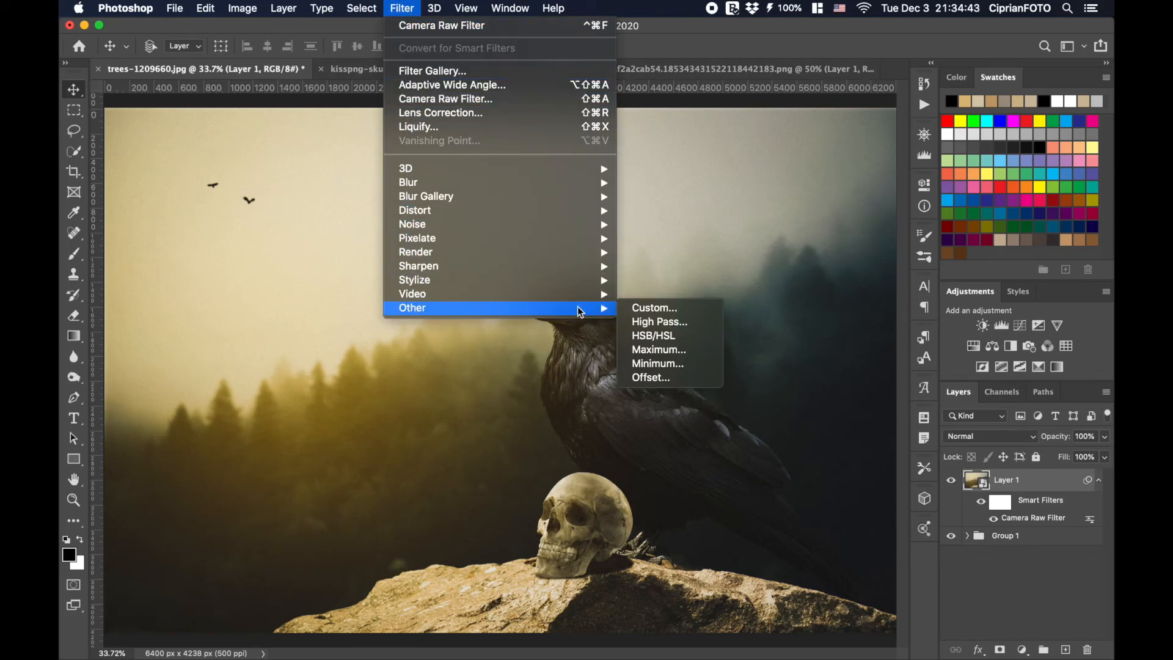
pyautogui.click(654, 322)
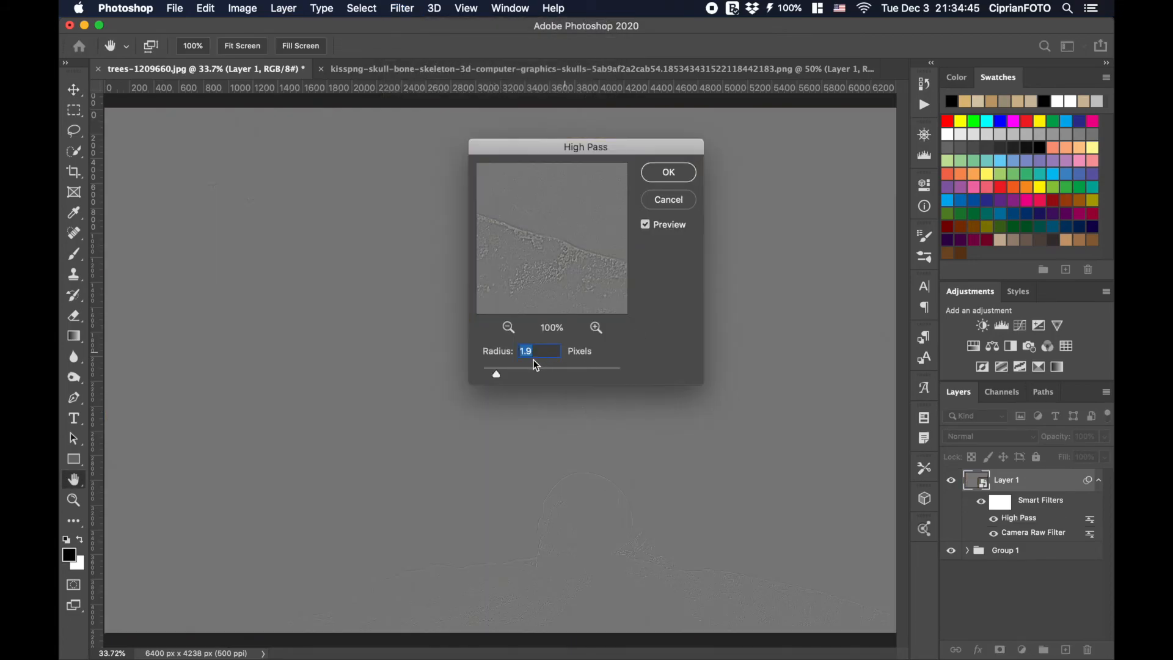
pyautogui.click(661, 175)
pyautogui.click(979, 437)
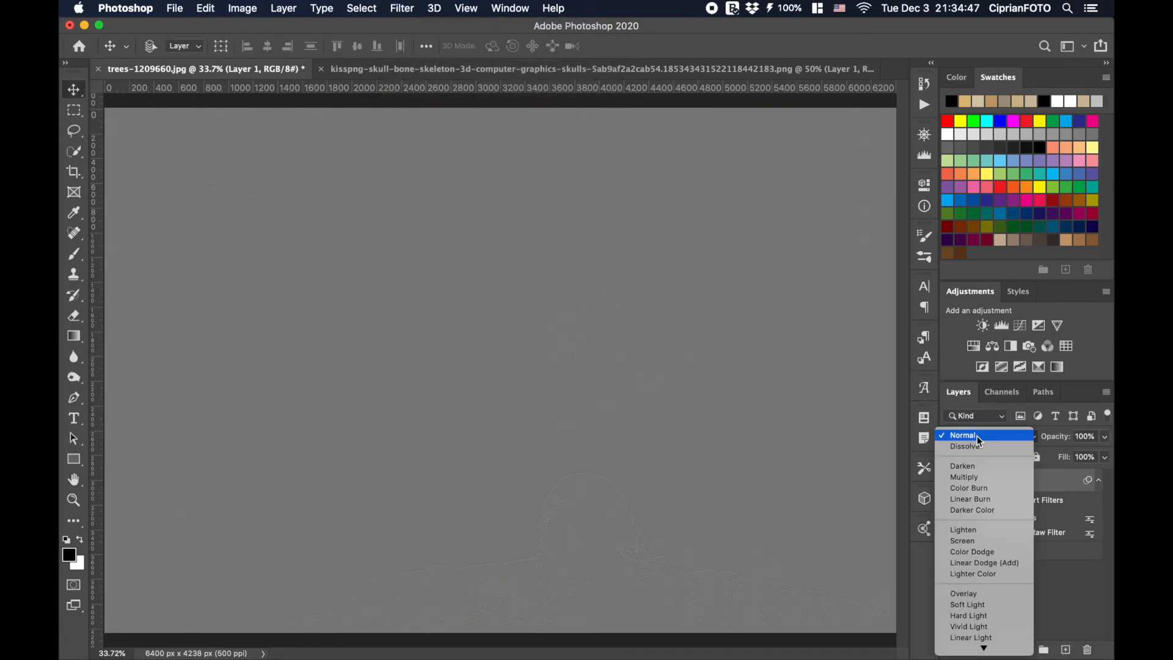
pyautogui.click(971, 596)
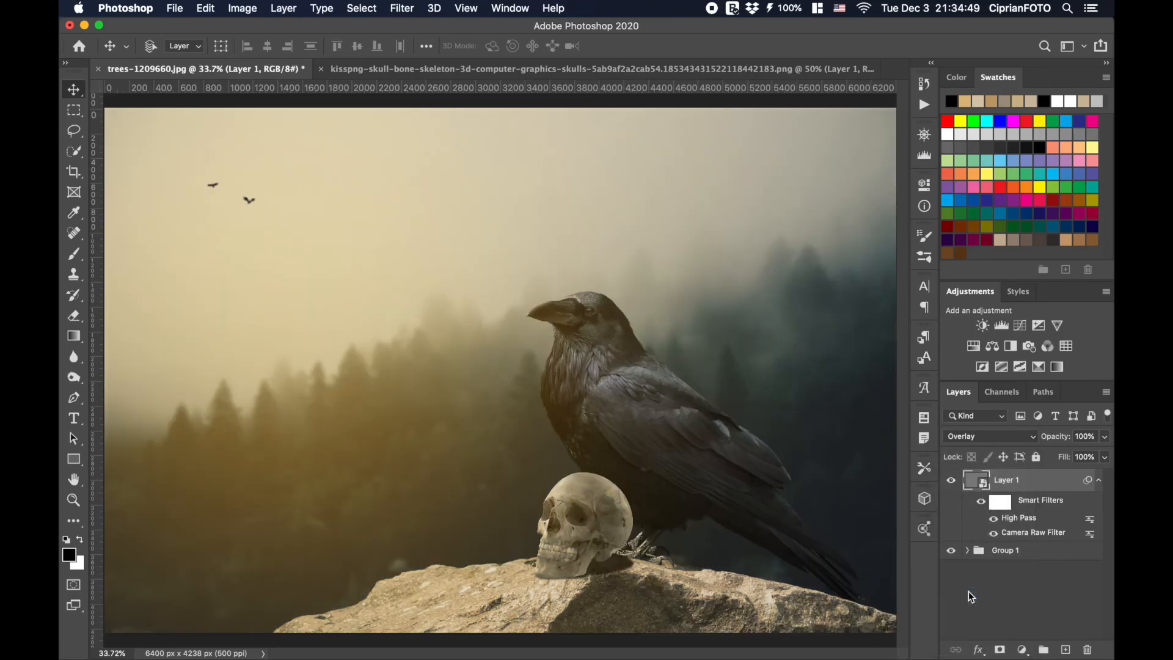